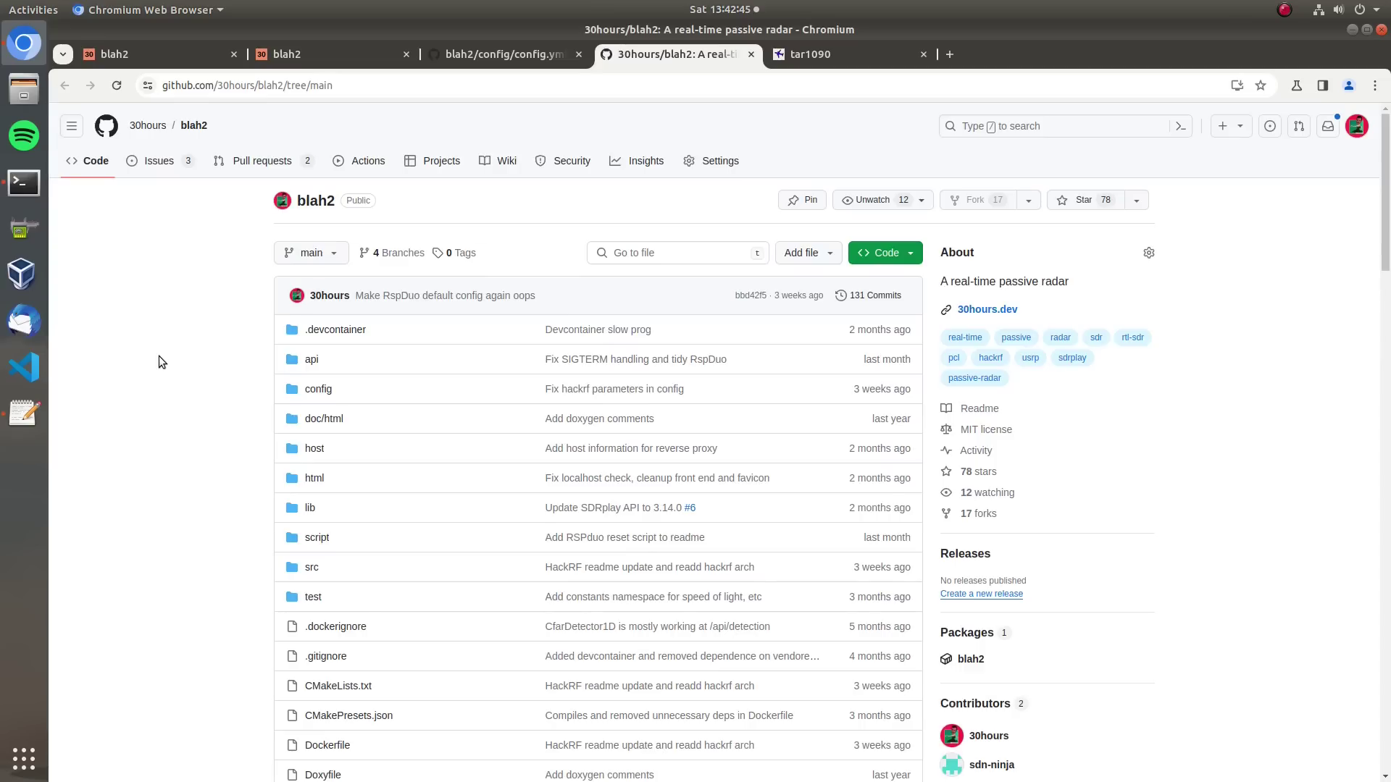
Scroll through the blah2 README on GitHub
scroll(162, 361, "down", 15)
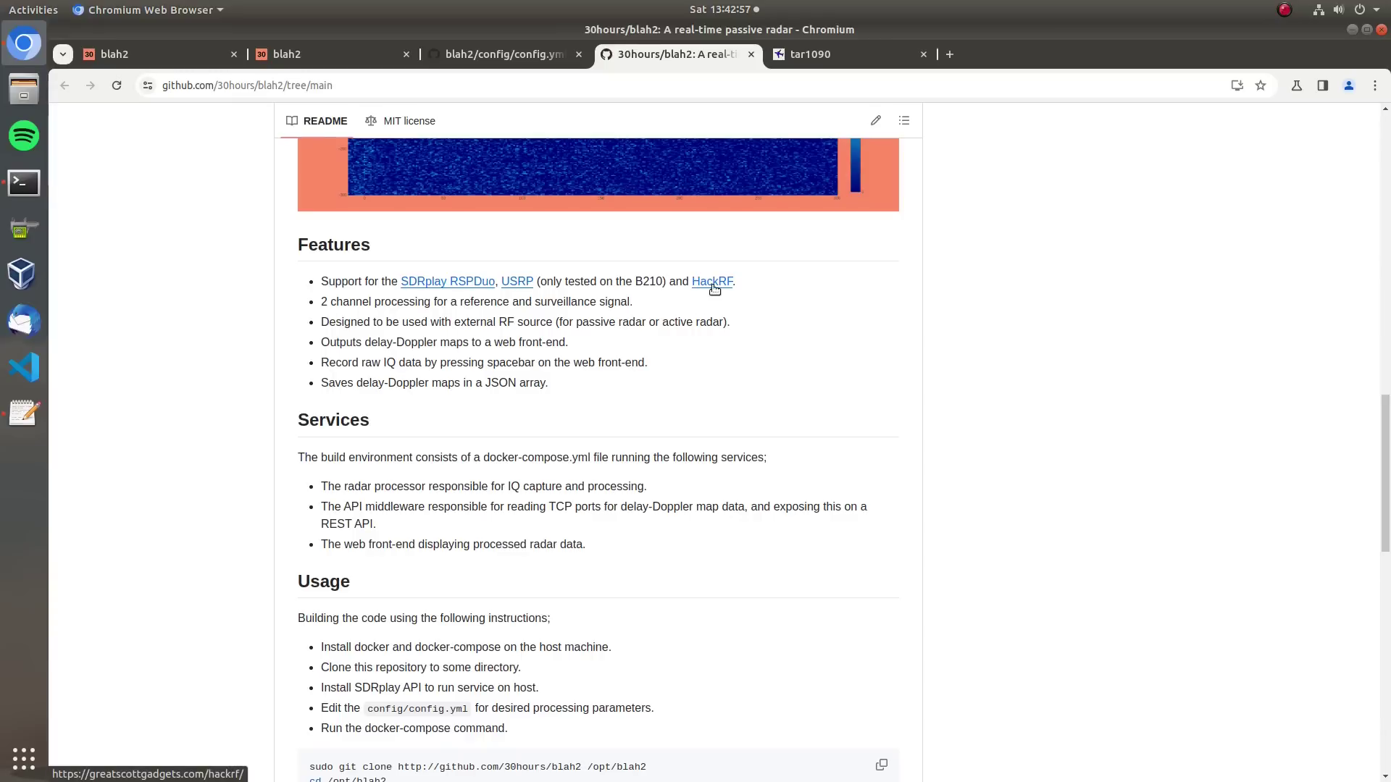
scroll(630, 367, "down", 5)
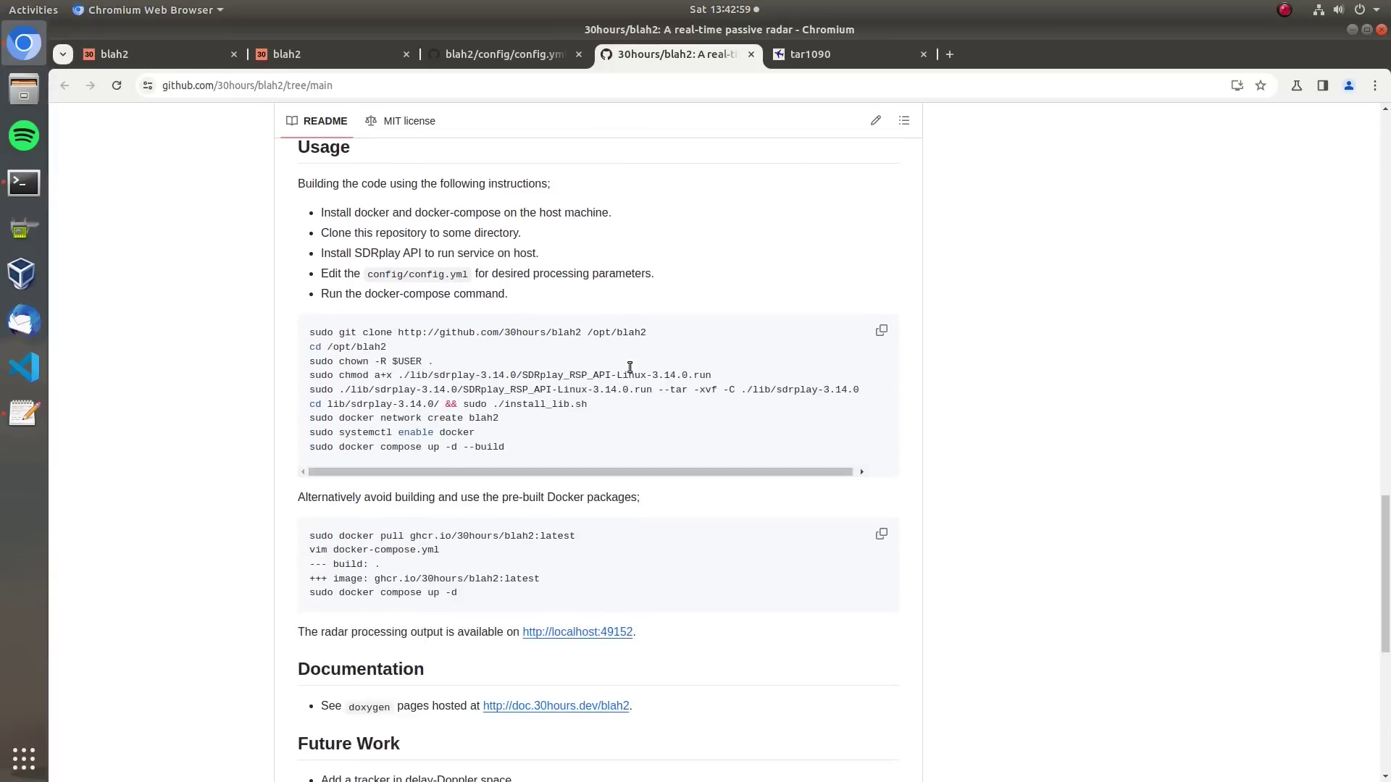
scroll(630, 331, "down", 5)
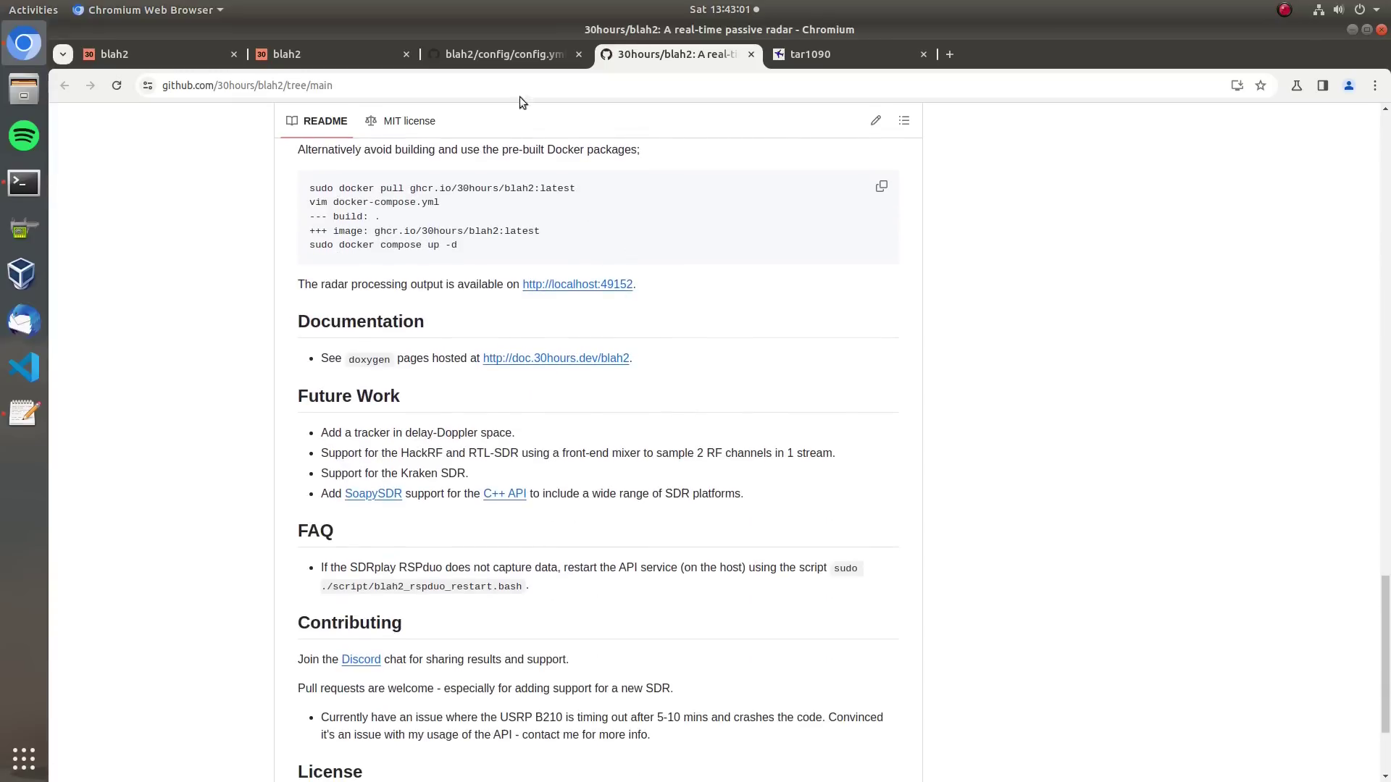
Open config.yml and highlight the fs 2000000 sample rate and RspDuo device type
left_click(480, 53)
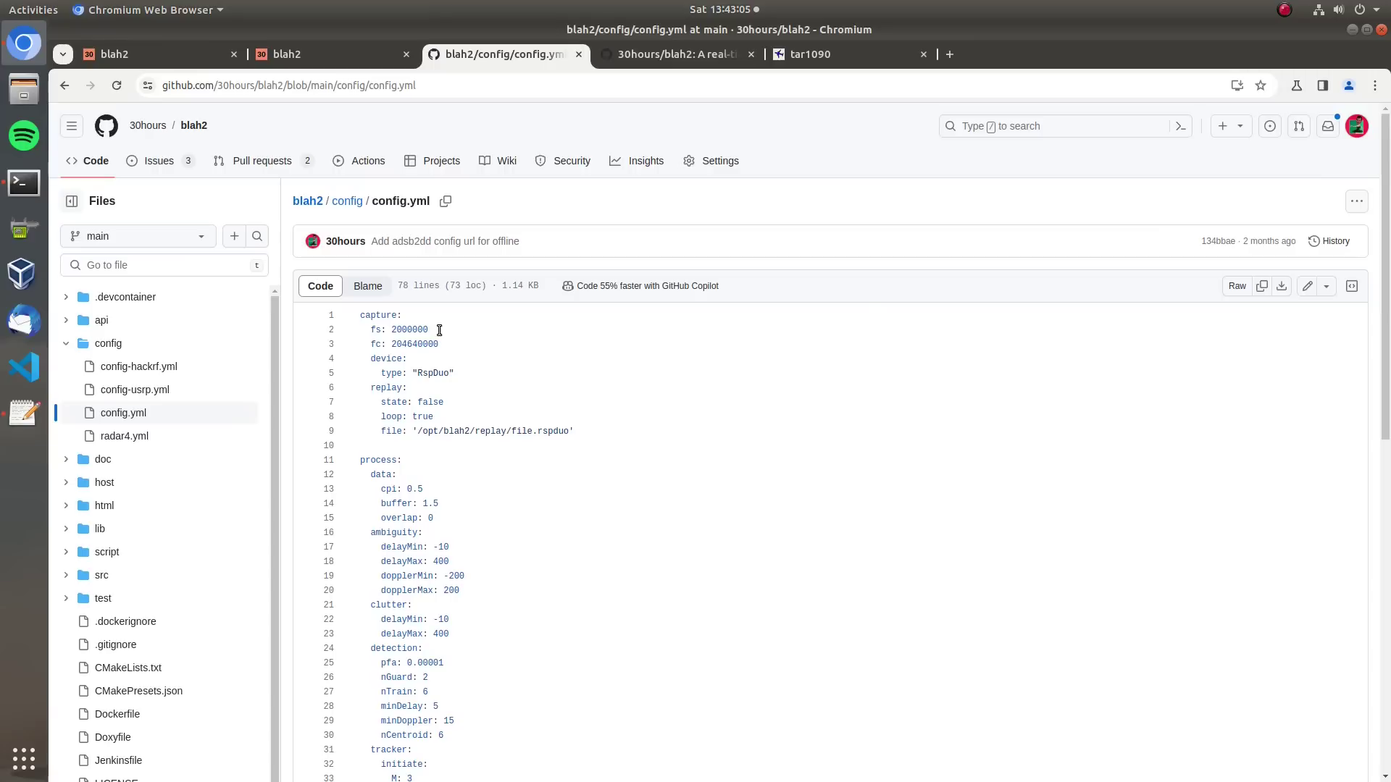
left_click_drag(428, 331, 389, 342)
left_click_drag(467, 372, 407, 373)
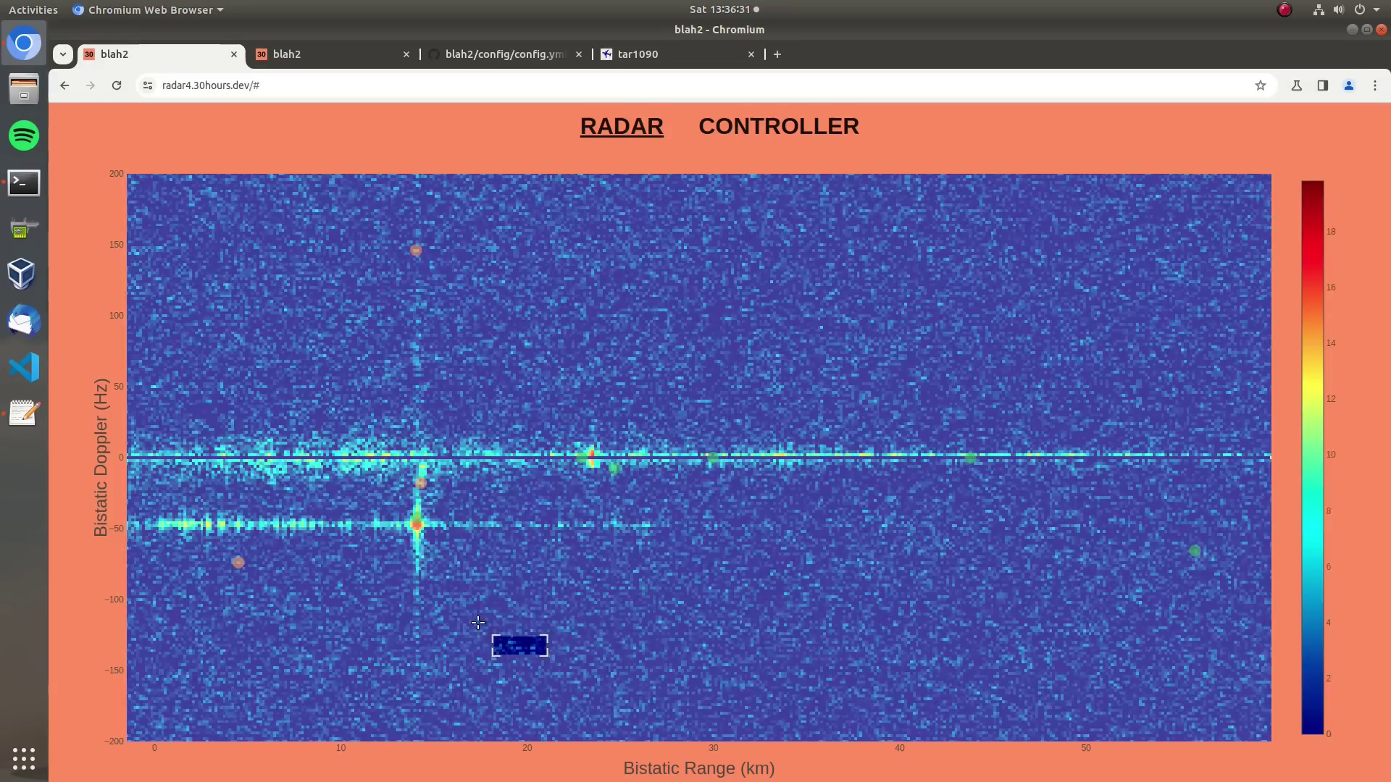
Box-zoom twice onto the target near 14–16 km, then reset the heatmap to full range
left_click_drag(478, 624, 333, 460)
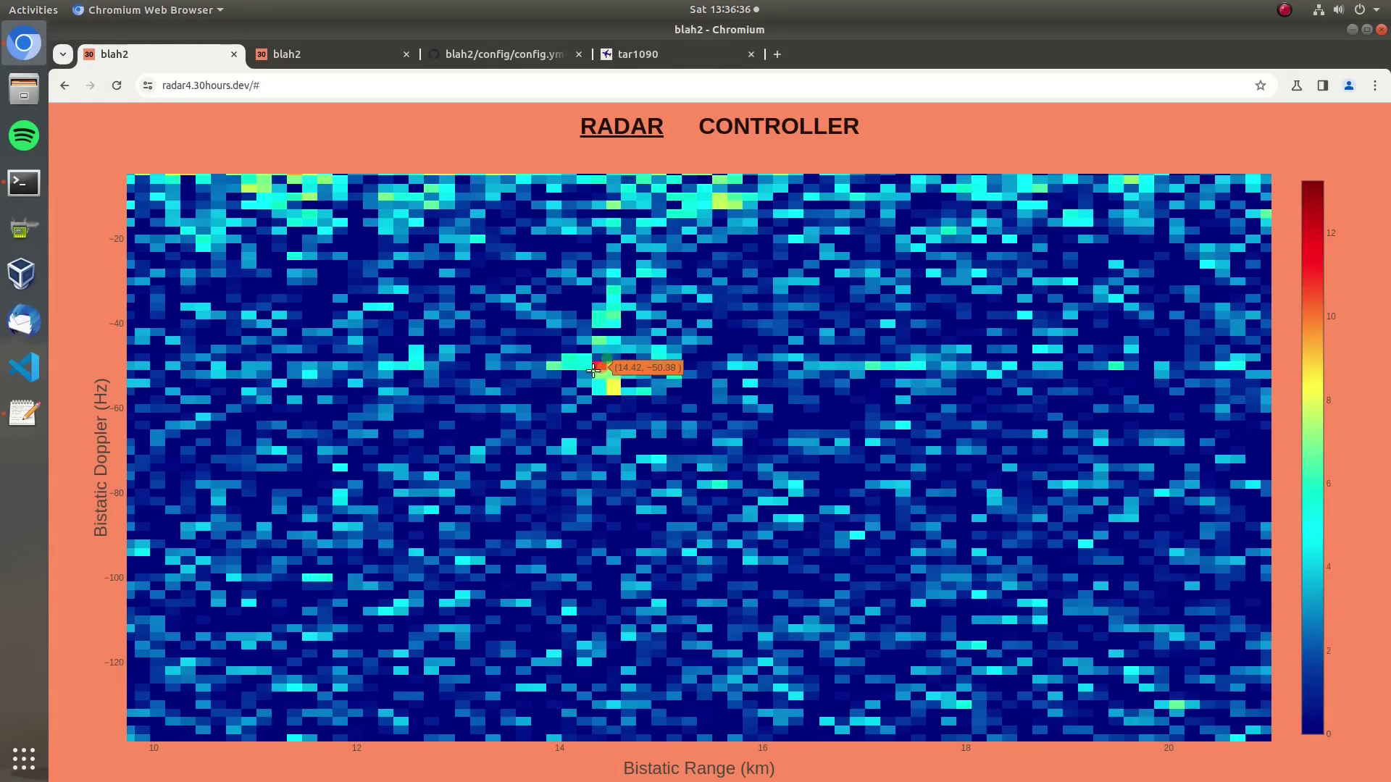
left_click_drag(529, 484, 765, 283)
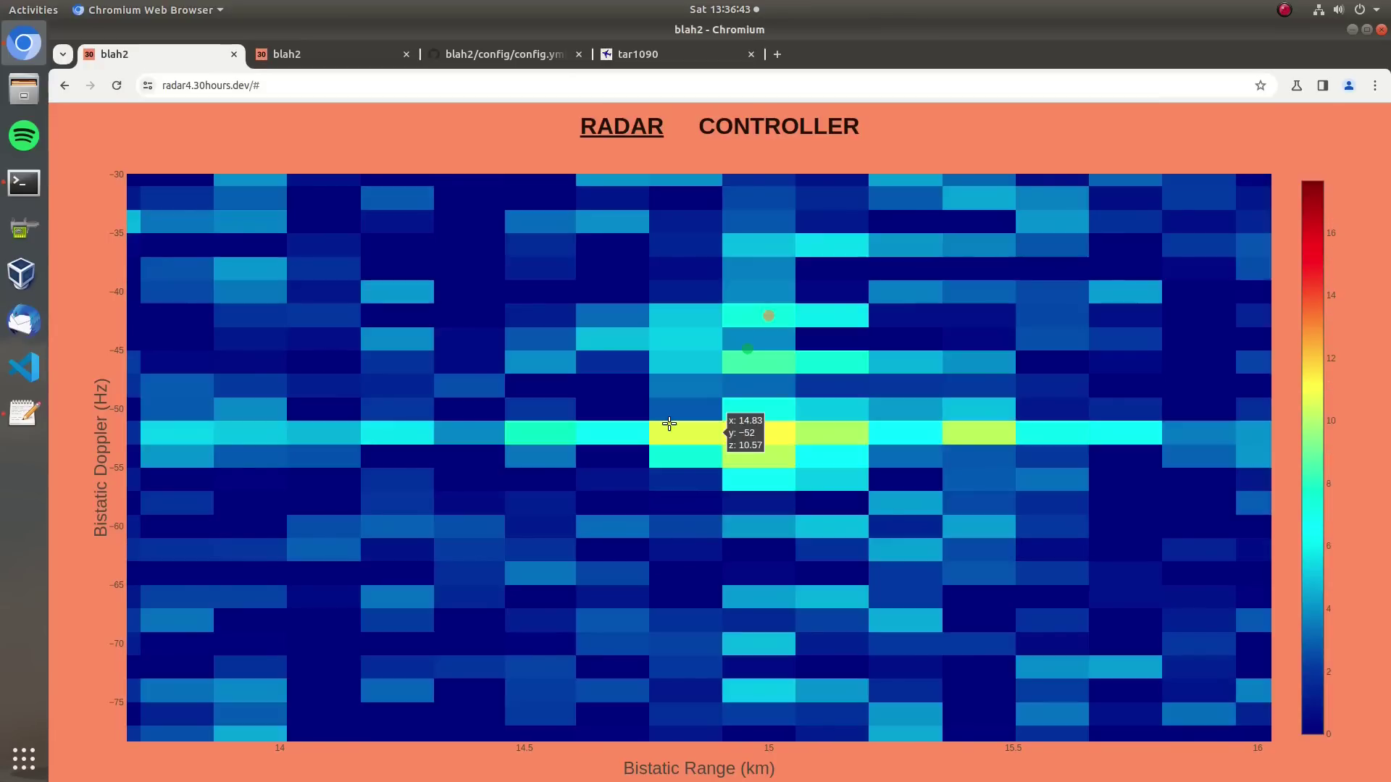
double_click(663, 426)
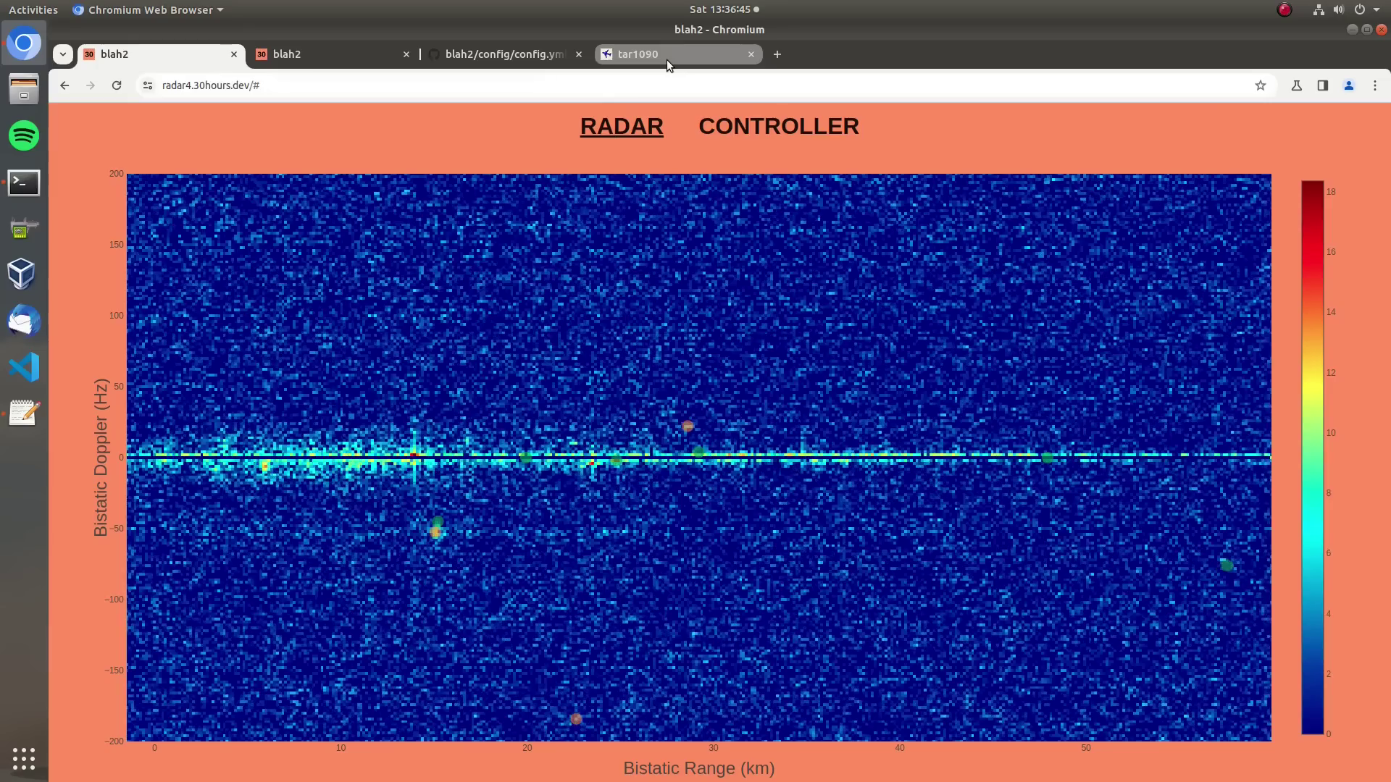
Show flight VOZ418's details on the tar1090 map around Adelaide, then return to blah2
left_click(667, 60)
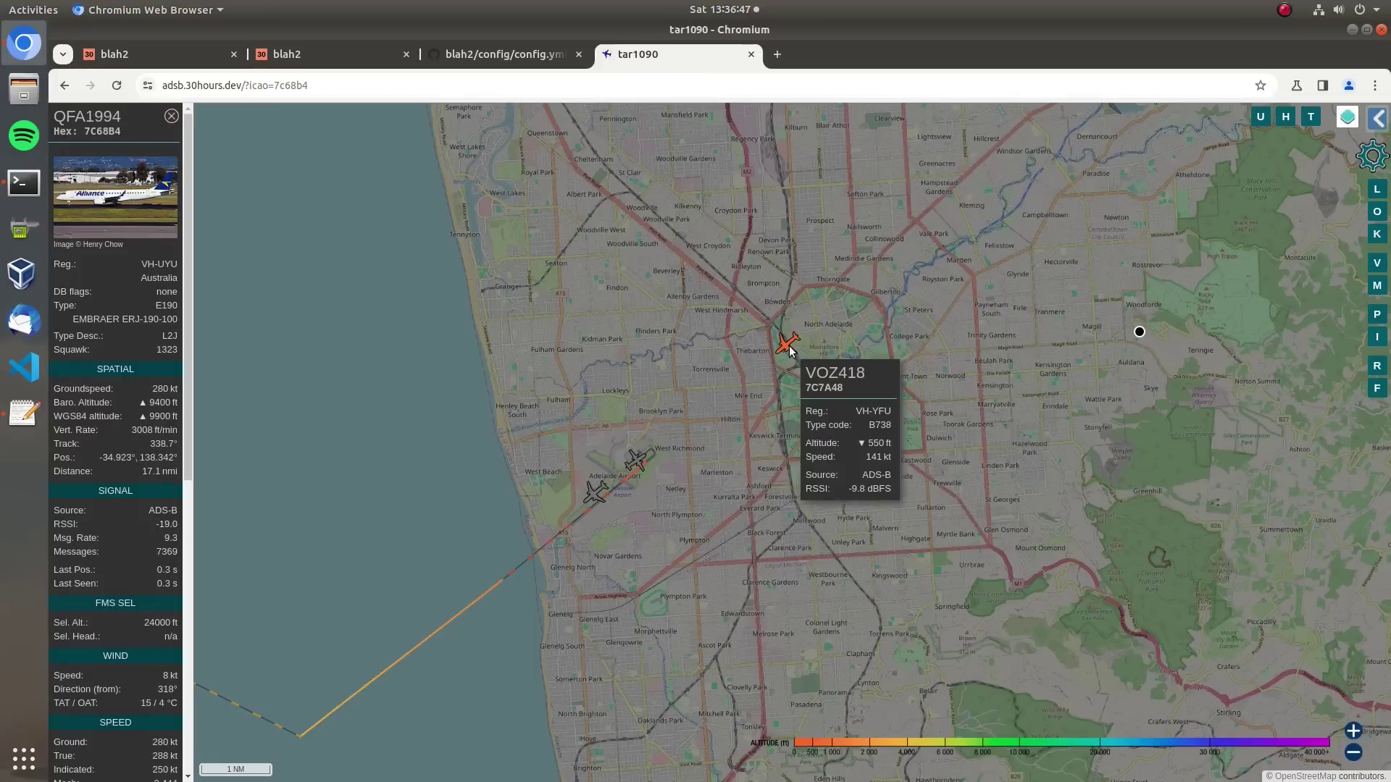
left_click(790, 349)
scroll(790, 380, "down", 3)
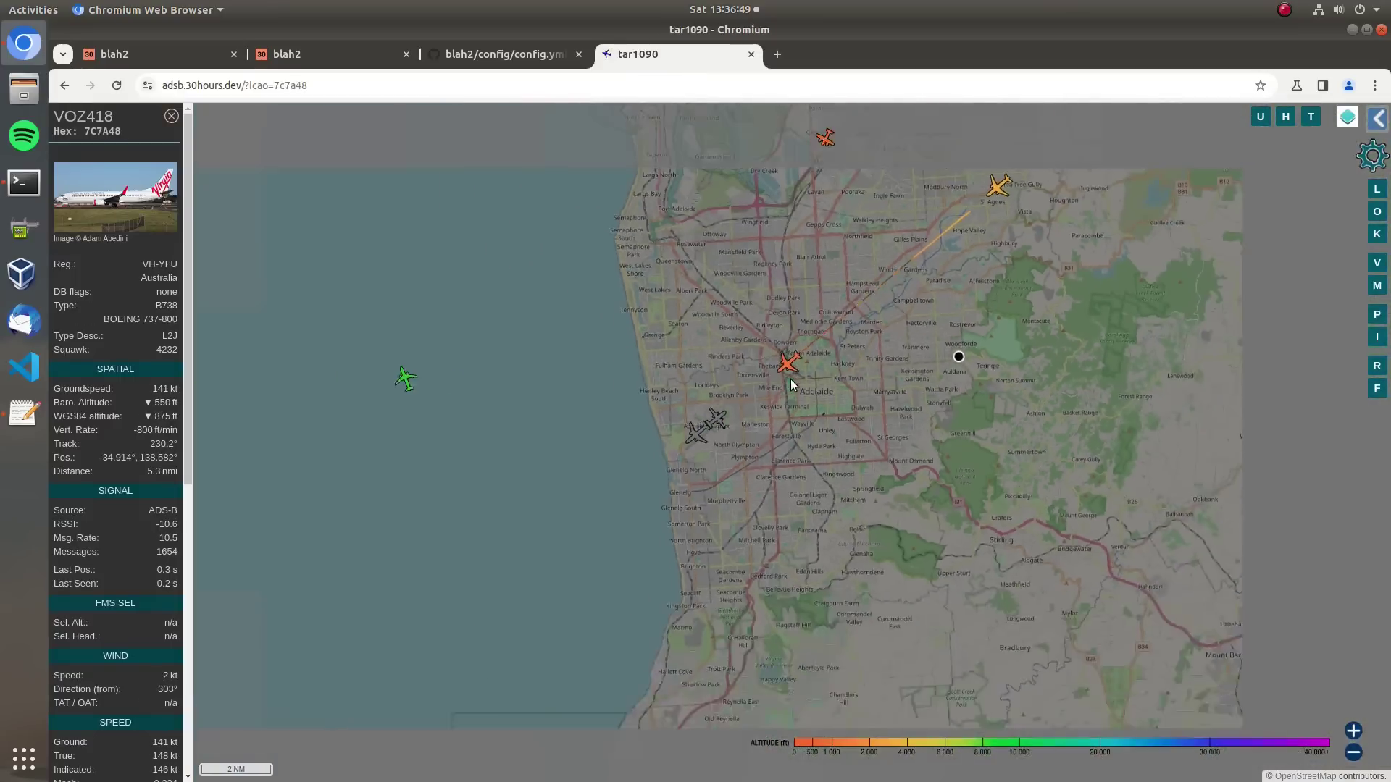
left_click_drag(802, 402, 797, 447)
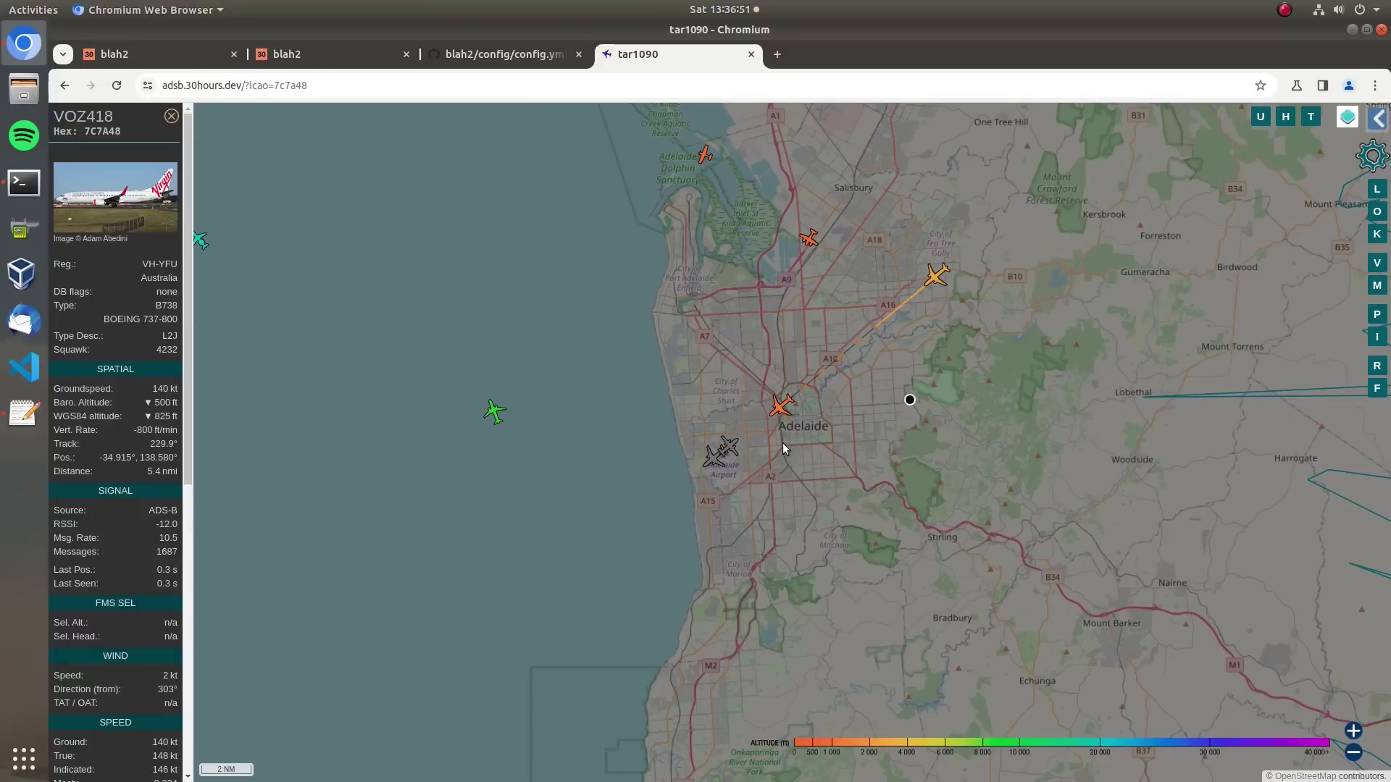
scroll(781, 436, "up", 2)
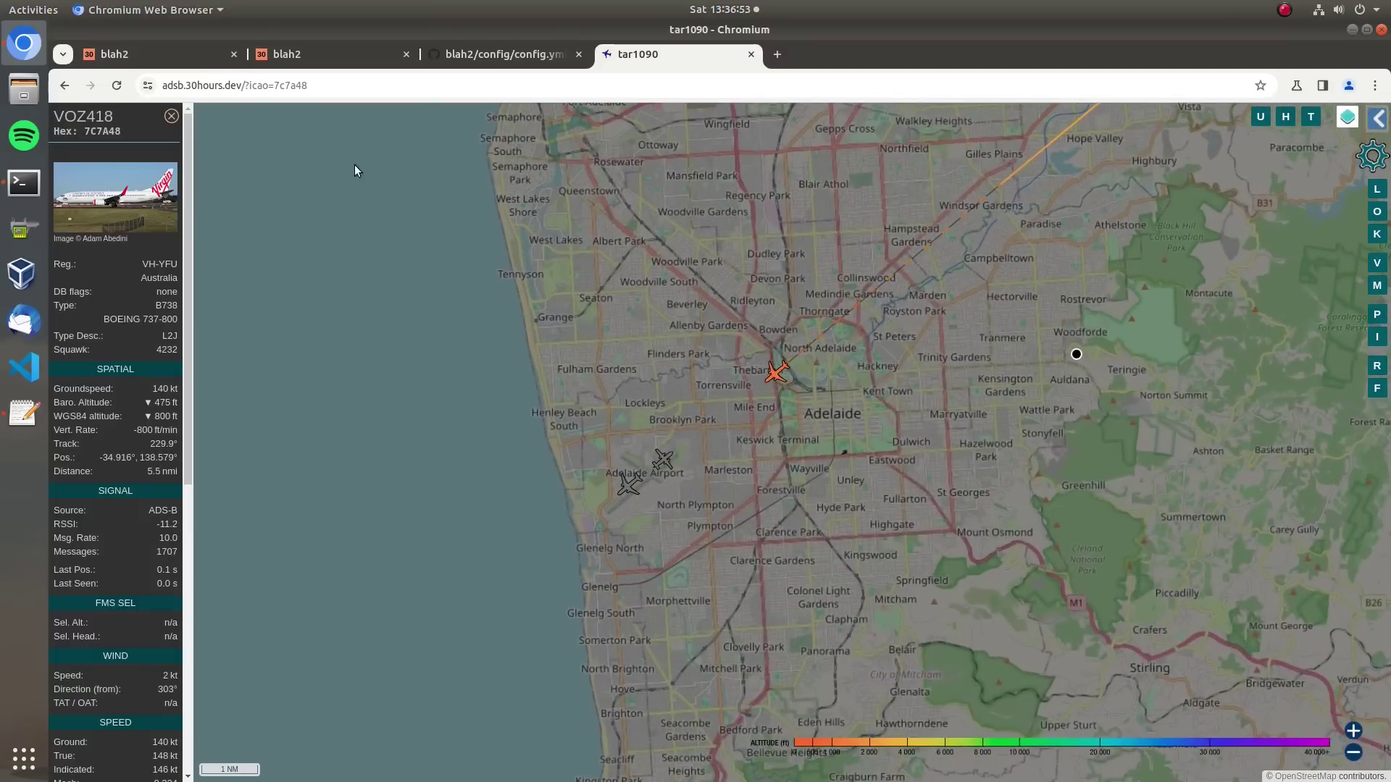
left_click(162, 62)
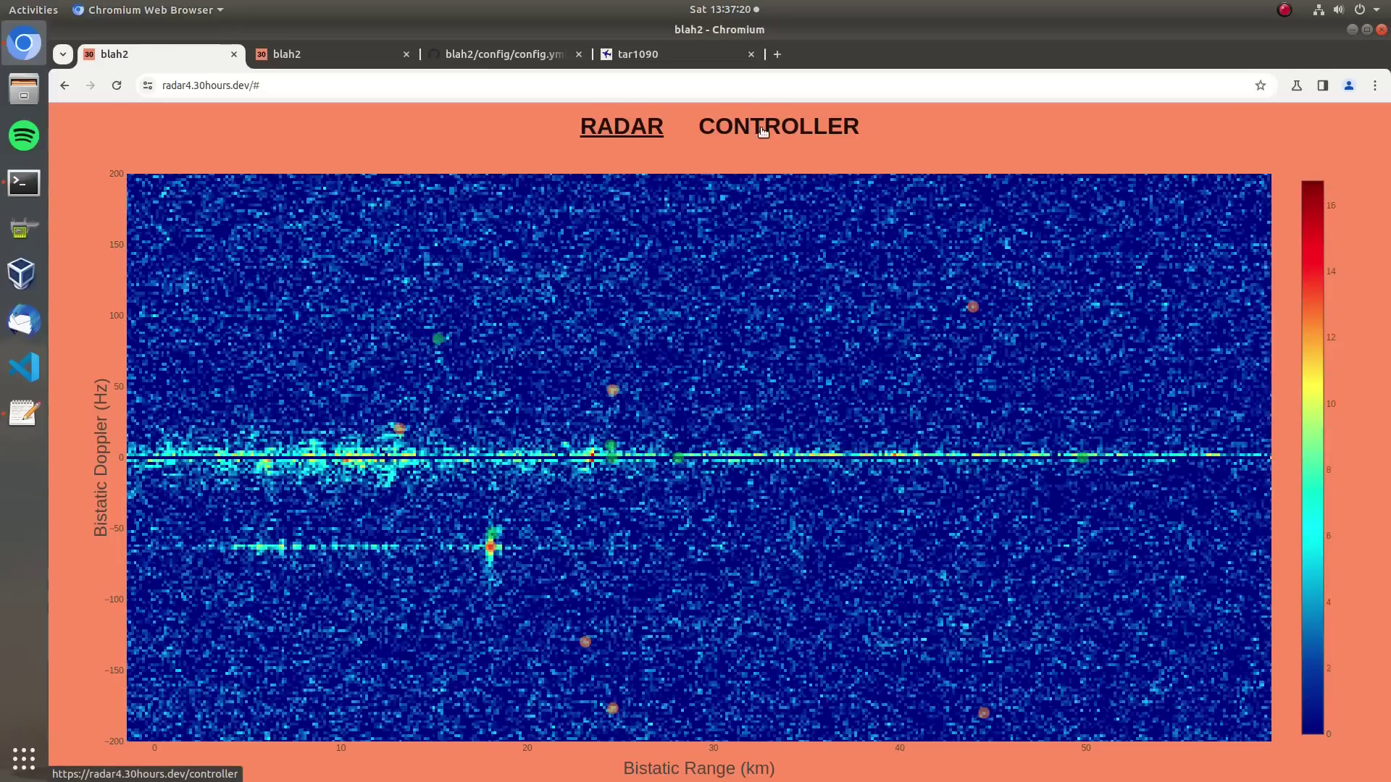
Open the max-hold delay-Doppler map, zoom into the 23–30 km tracks, then return to tar1090
left_click(763, 131)
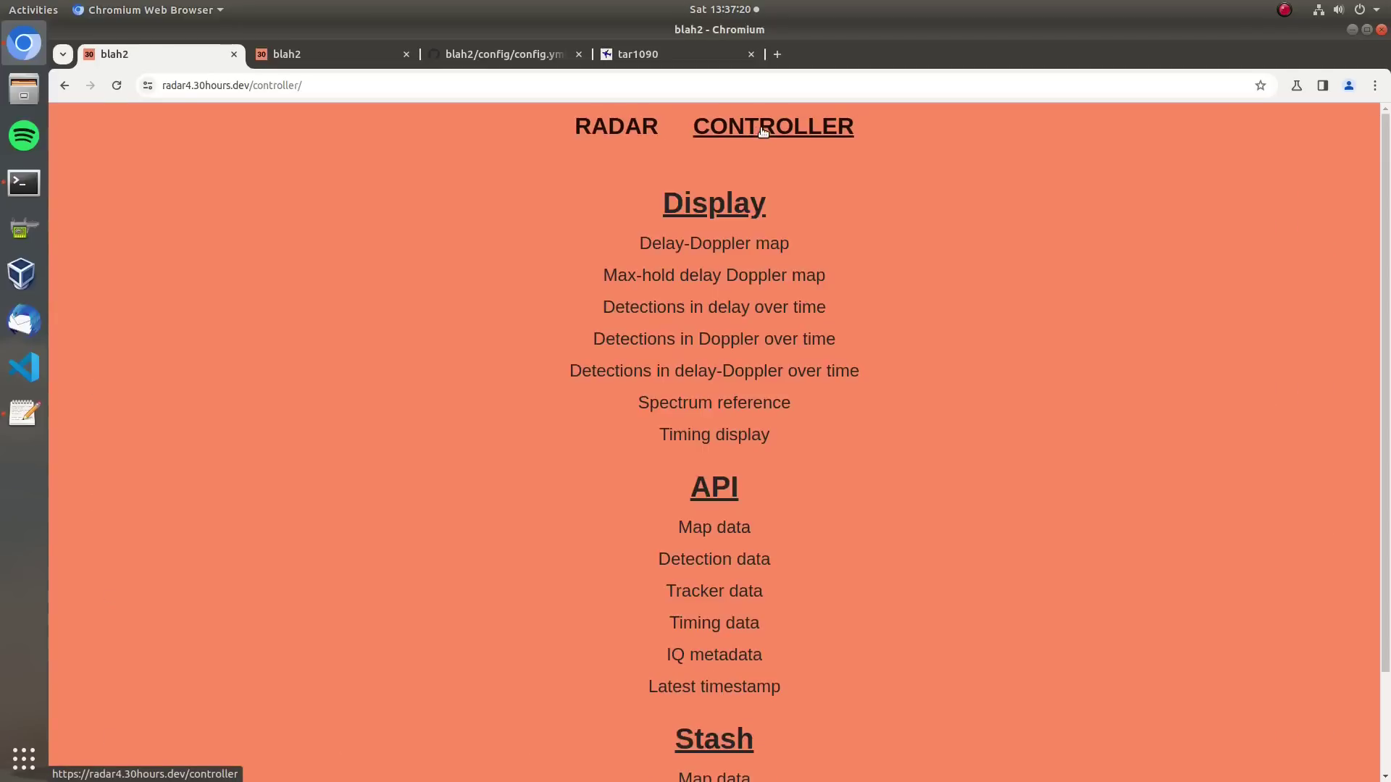
left_click(715, 278)
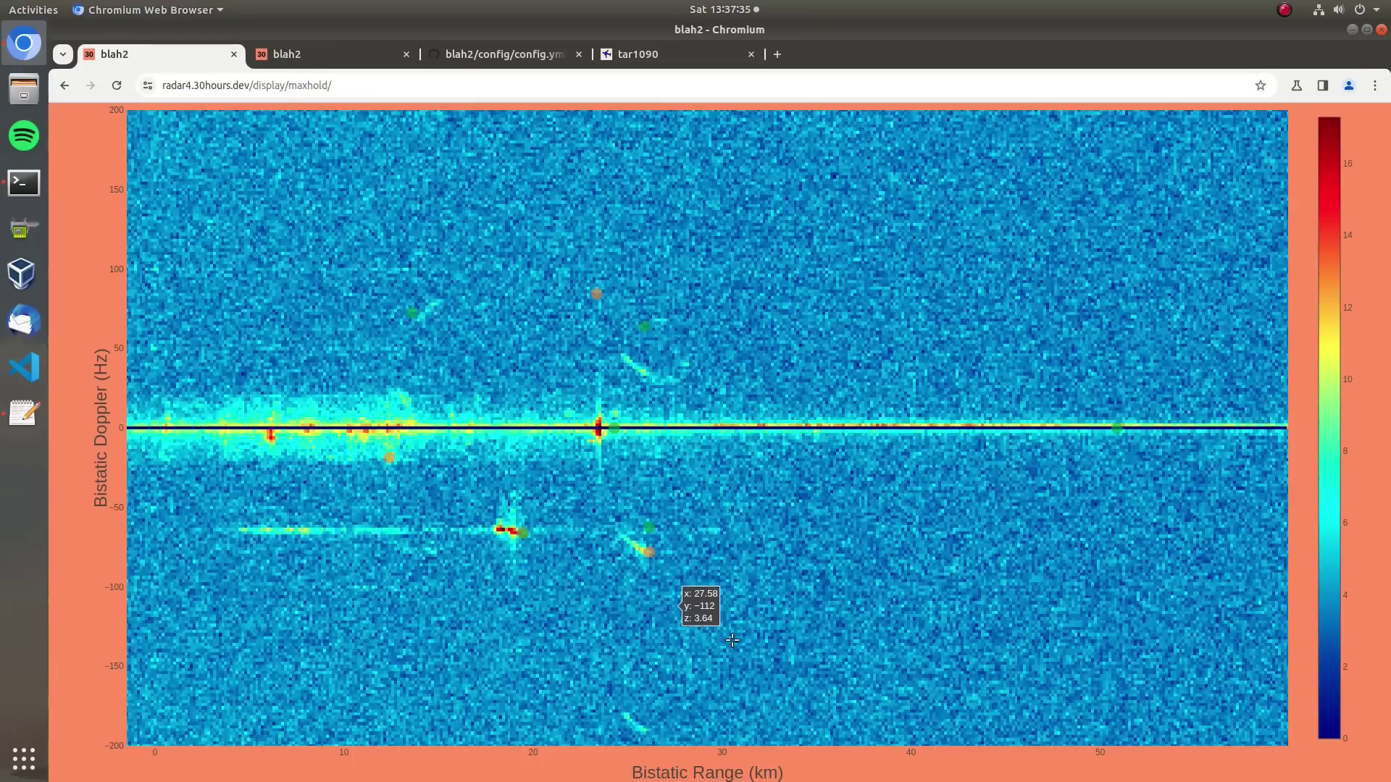
left_click_drag(729, 640, 582, 483)
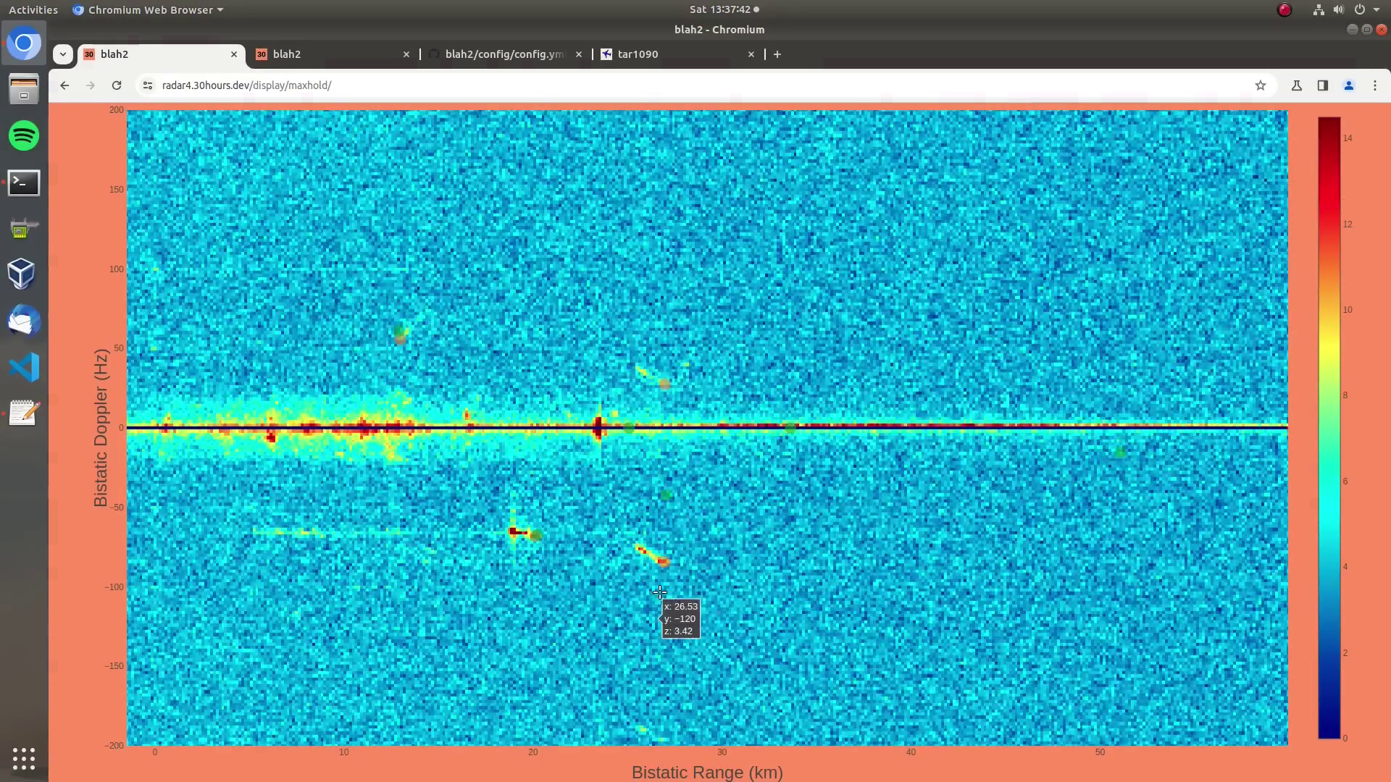
mouse_move(665, 562)
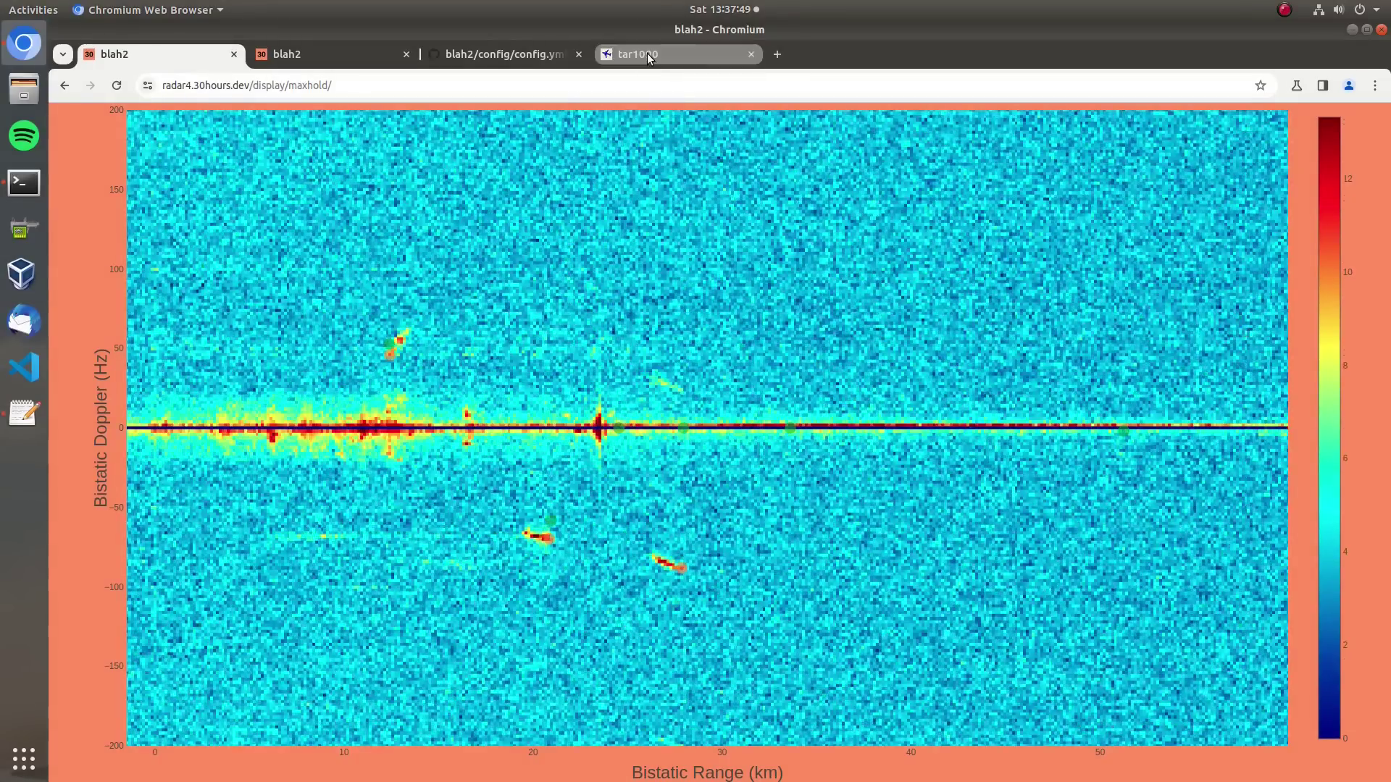
left_click(650, 58)
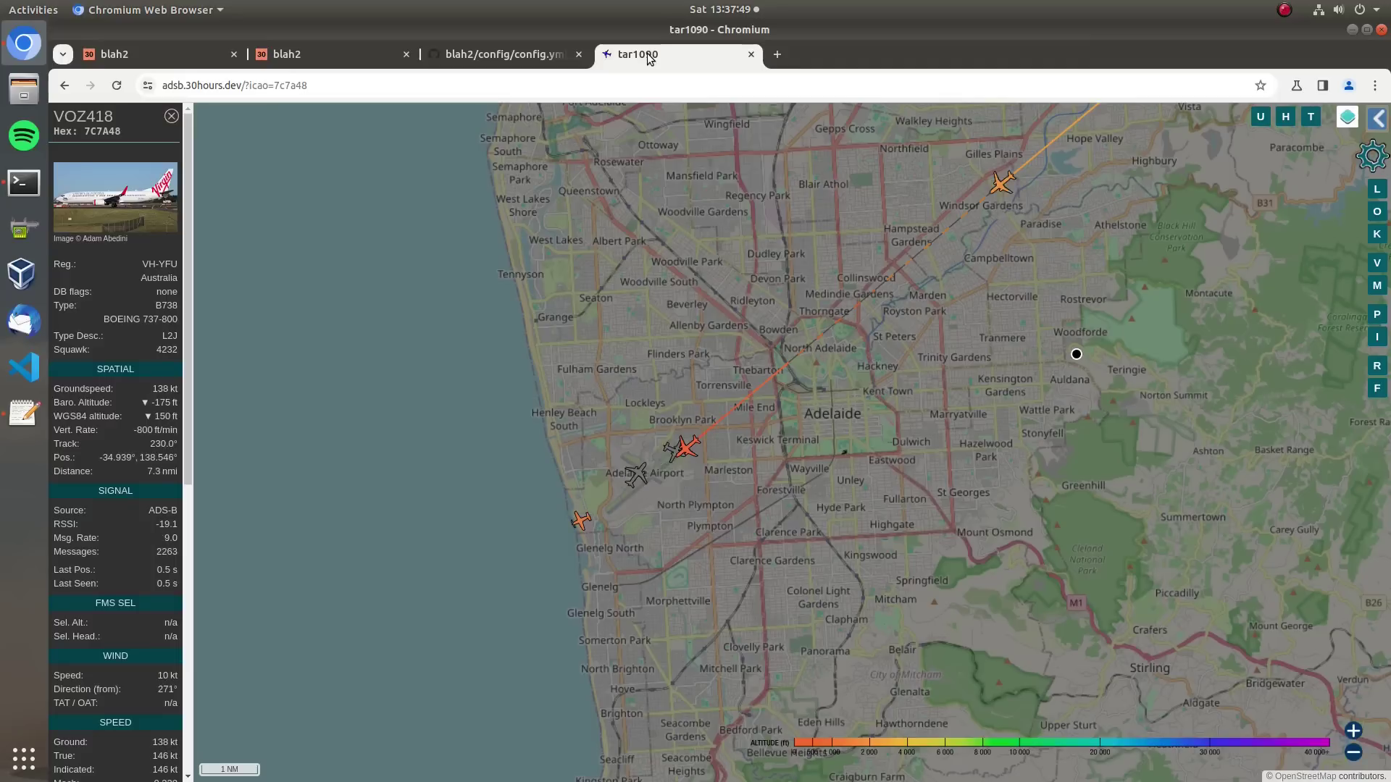
Show flight POL56's details, zoom the map out over Adelaide, then return to max-hold
left_click(581, 521)
scroll(581, 521, "up", 2)
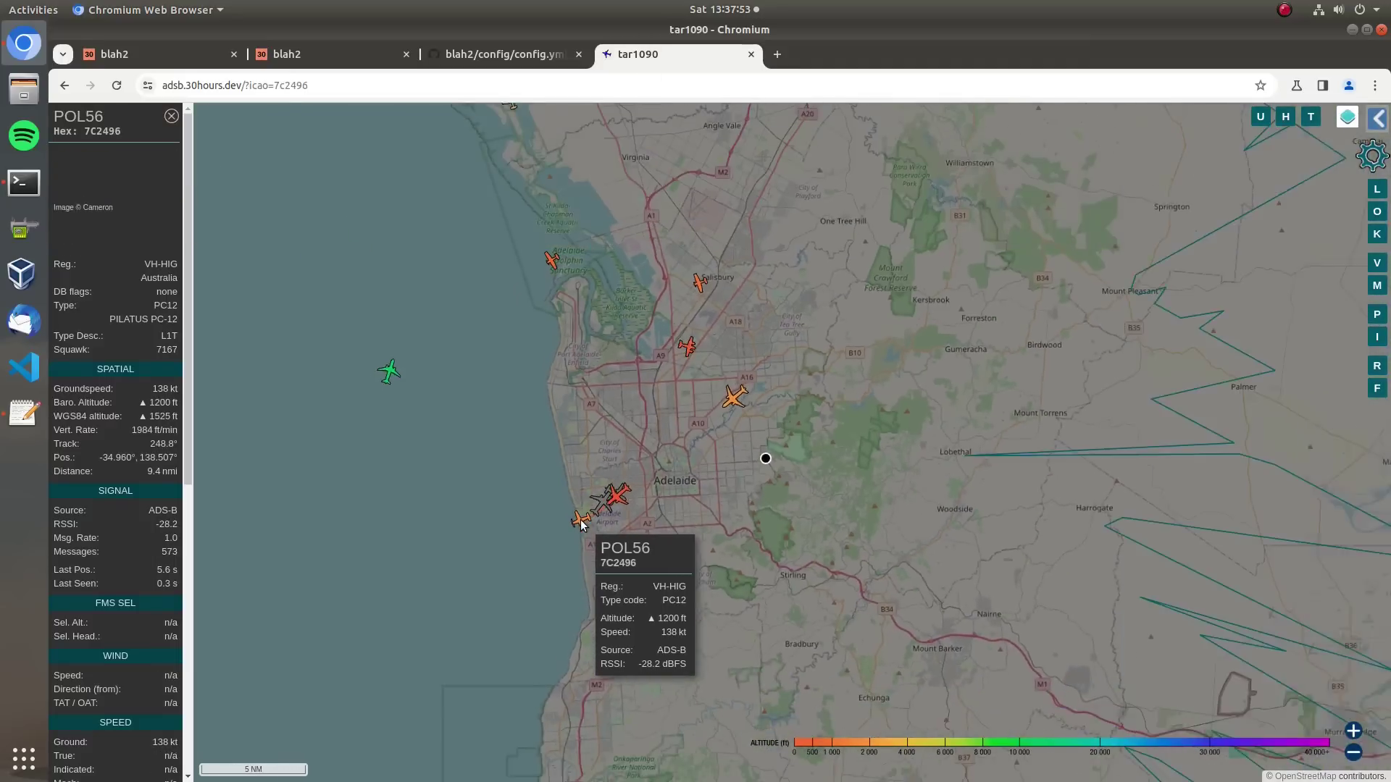
scroll(581, 520, "down", 3)
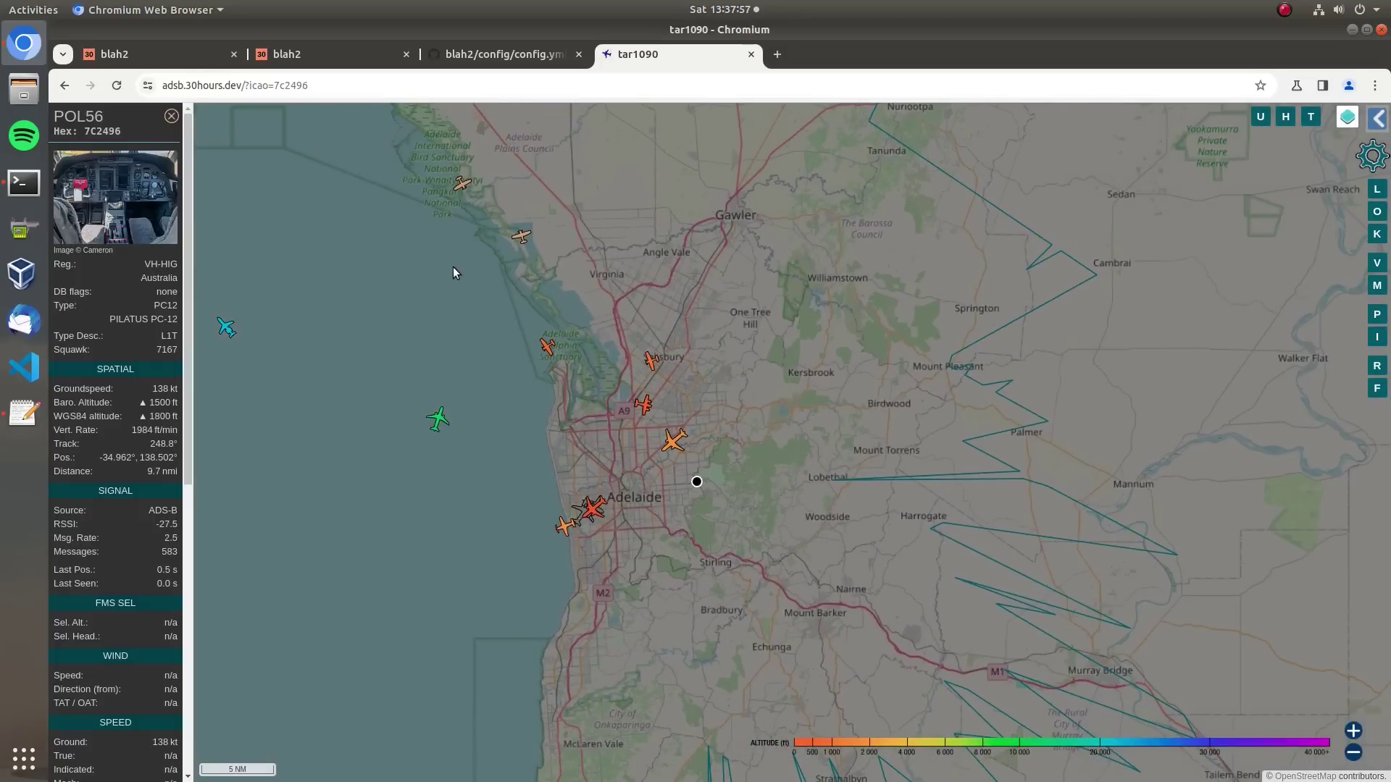
left_click(148, 58)
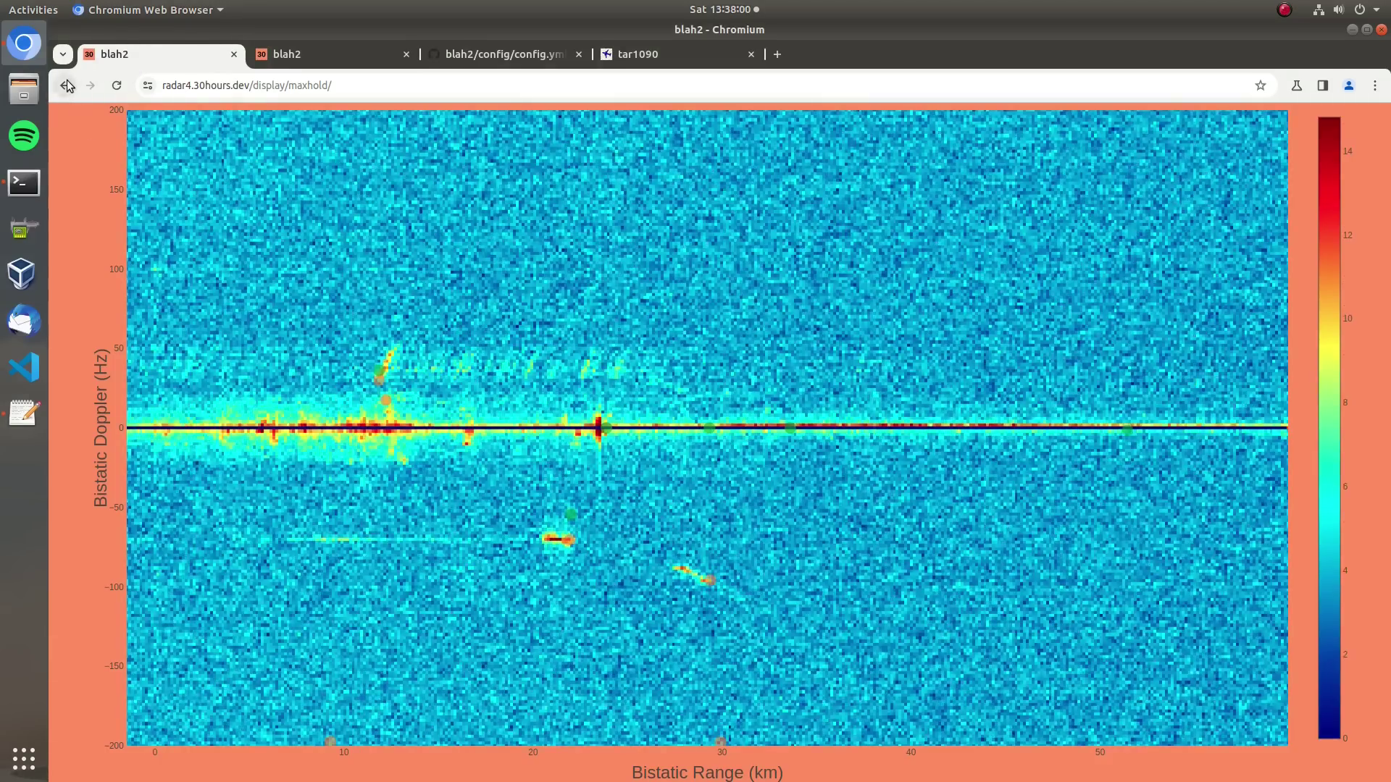
View the 'Detections in delay over time' and 'Detections in Doppler over time' plots
left_click(72, 87)
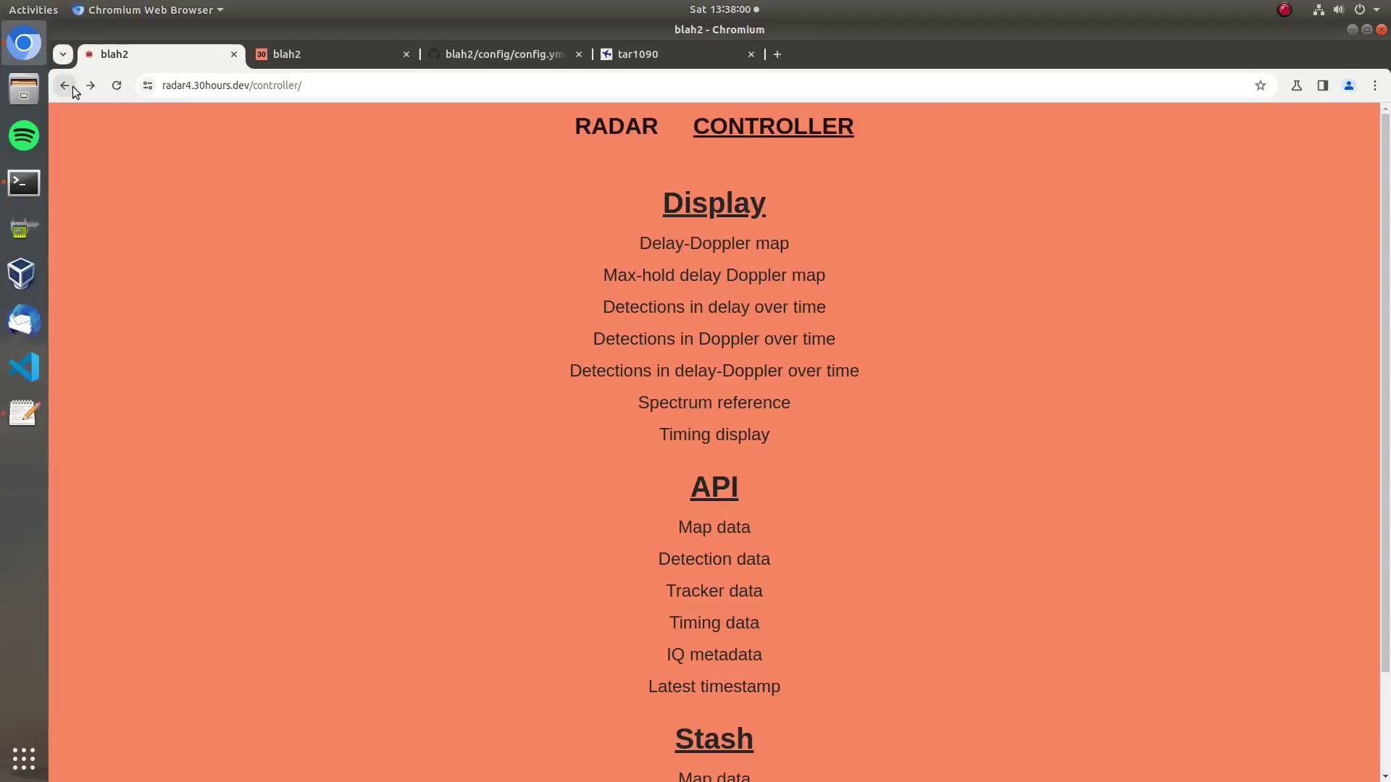
left_click(697, 313)
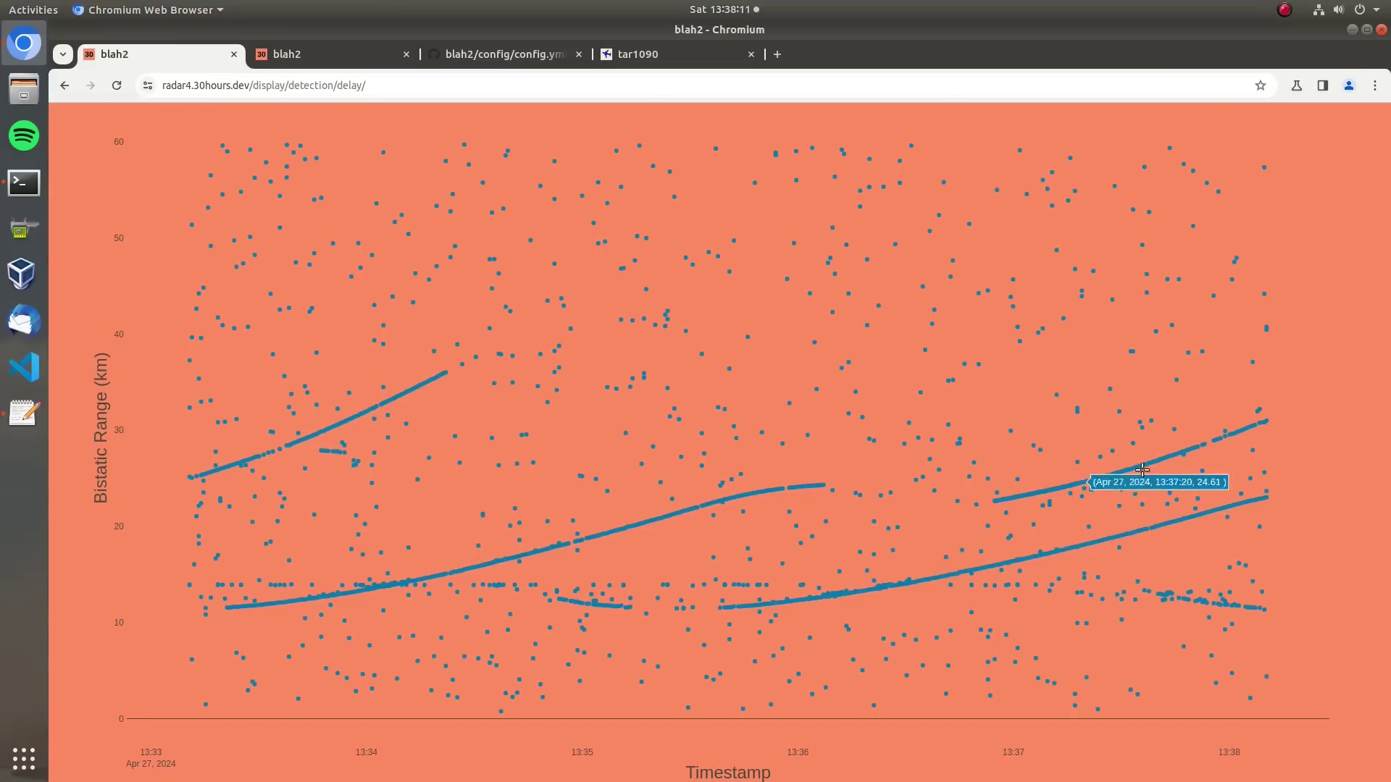
left_click(65, 86)
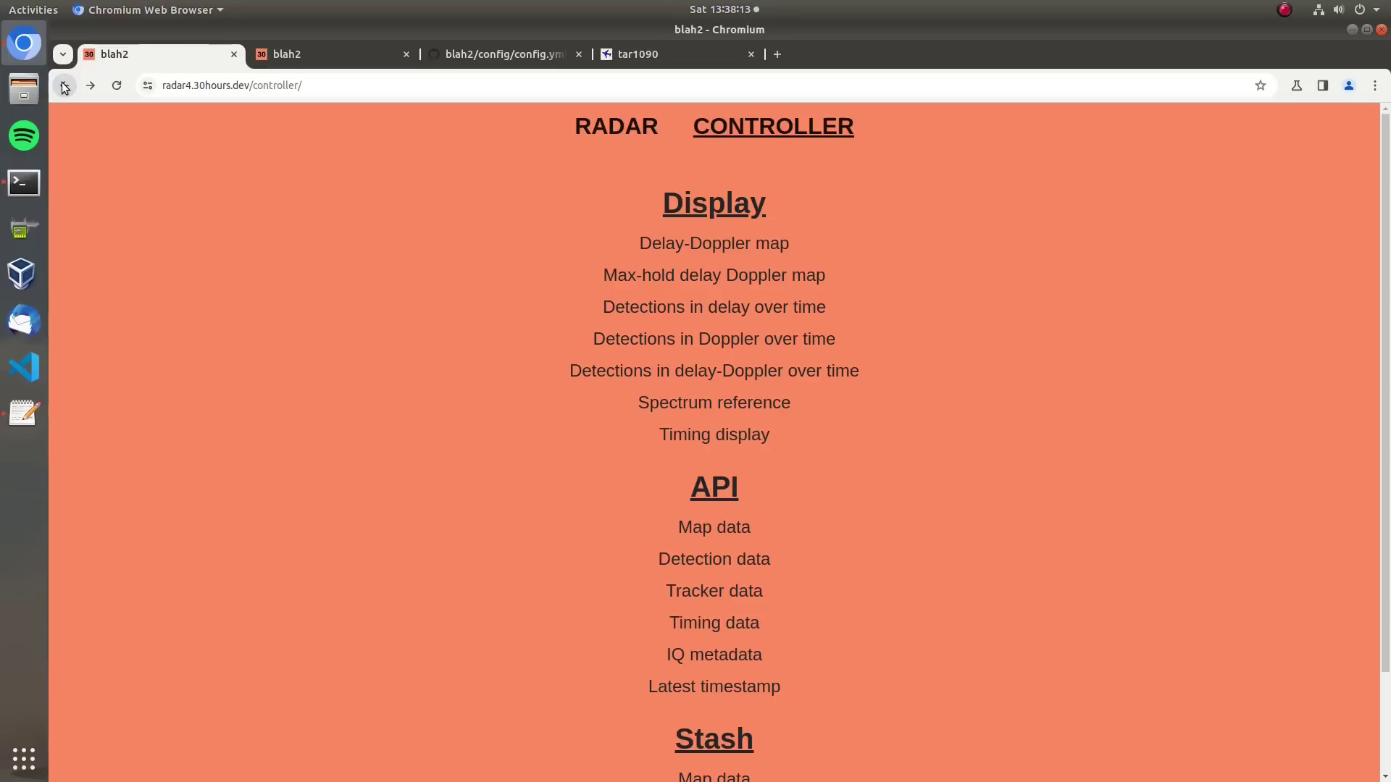
left_click(674, 343)
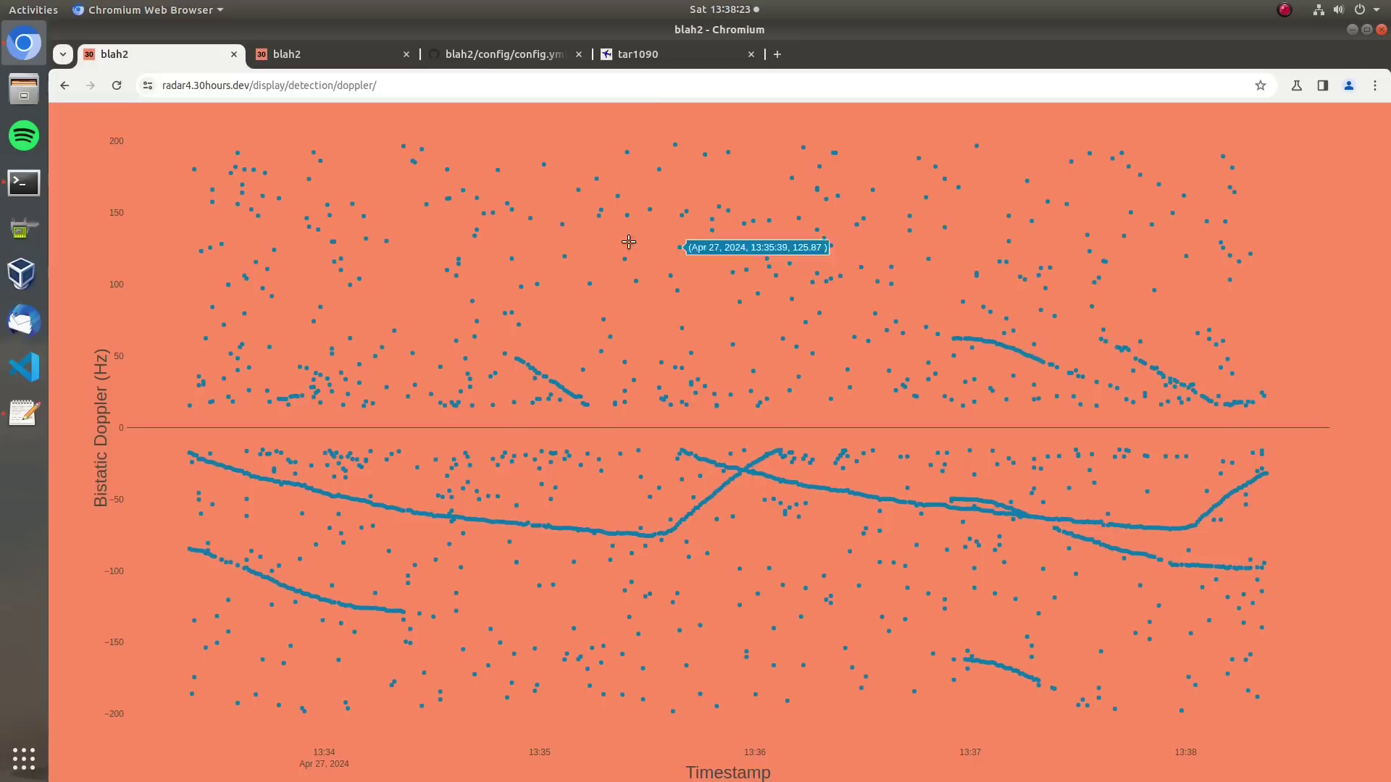
left_click(67, 86)
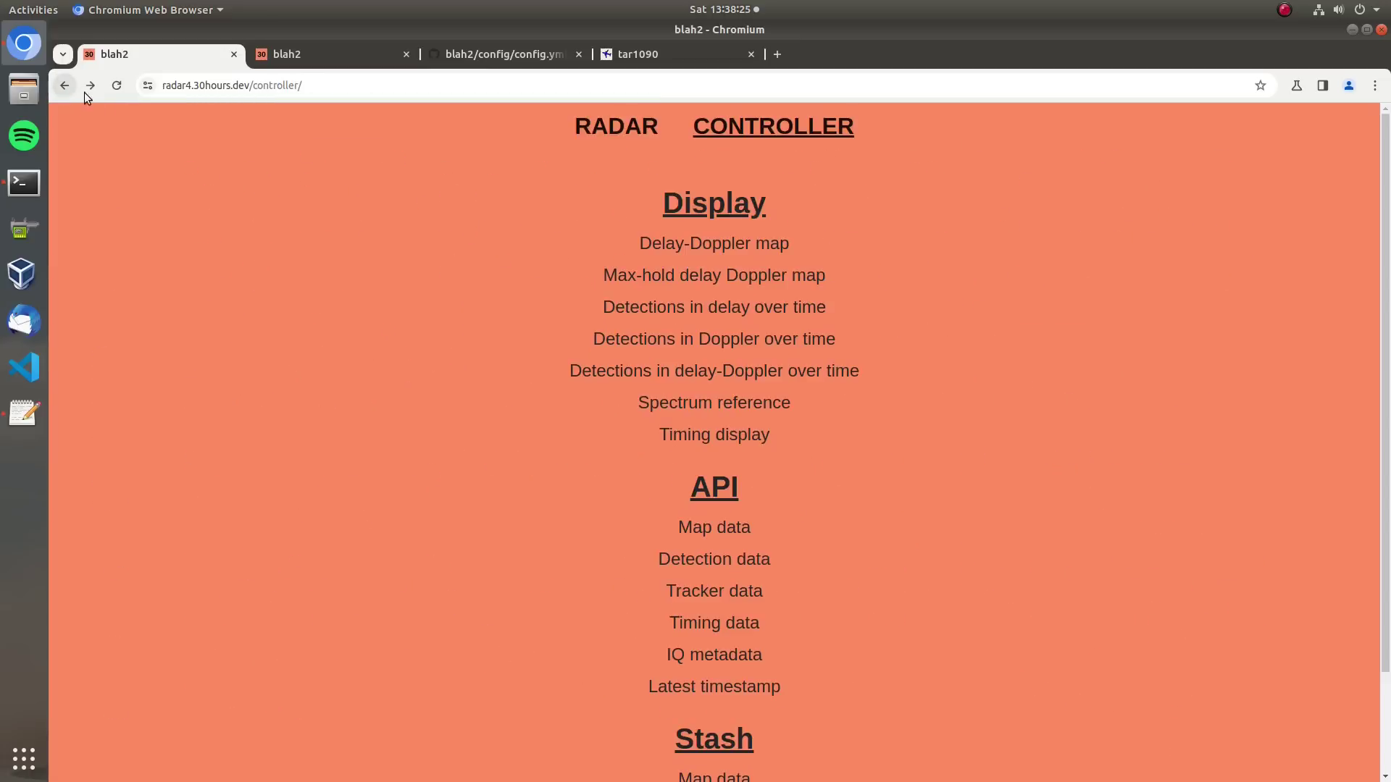
left_click(707, 403)
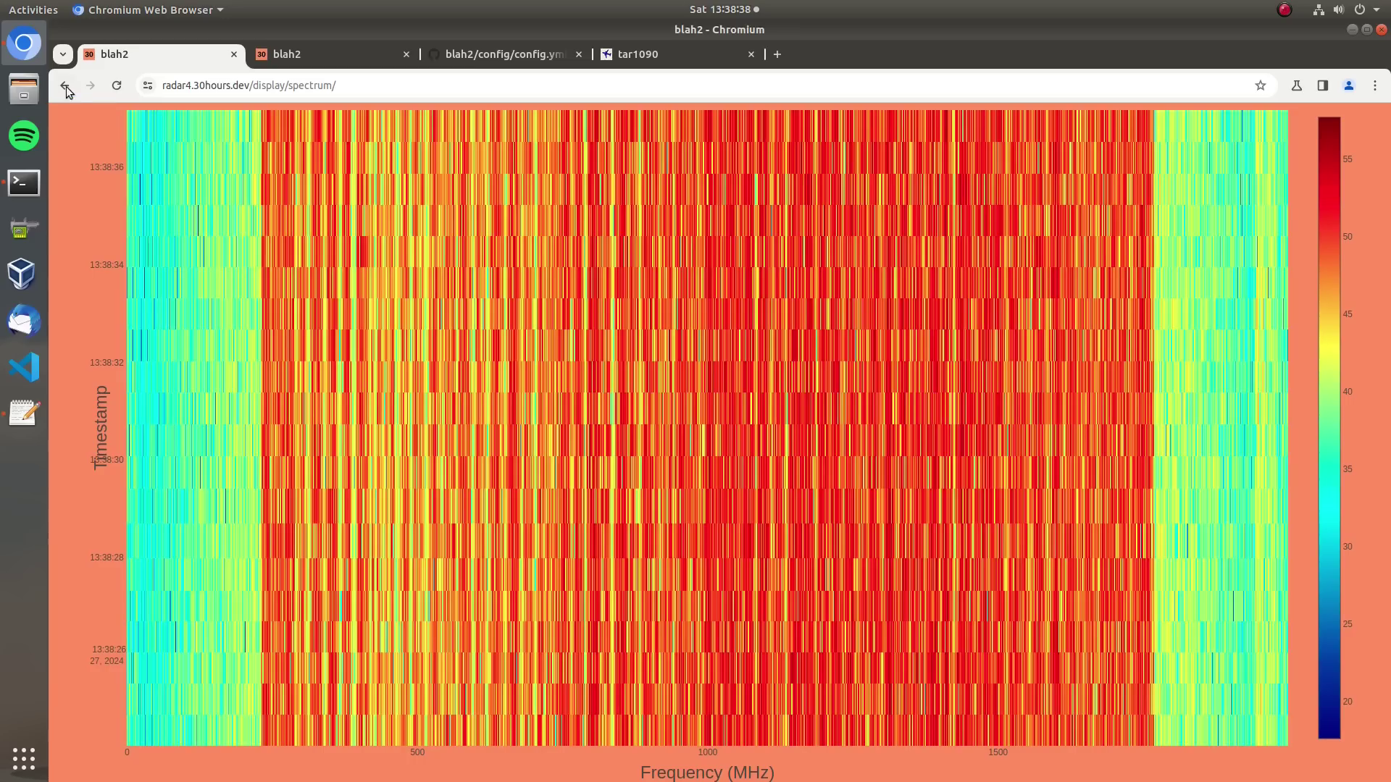
left_click(65, 87)
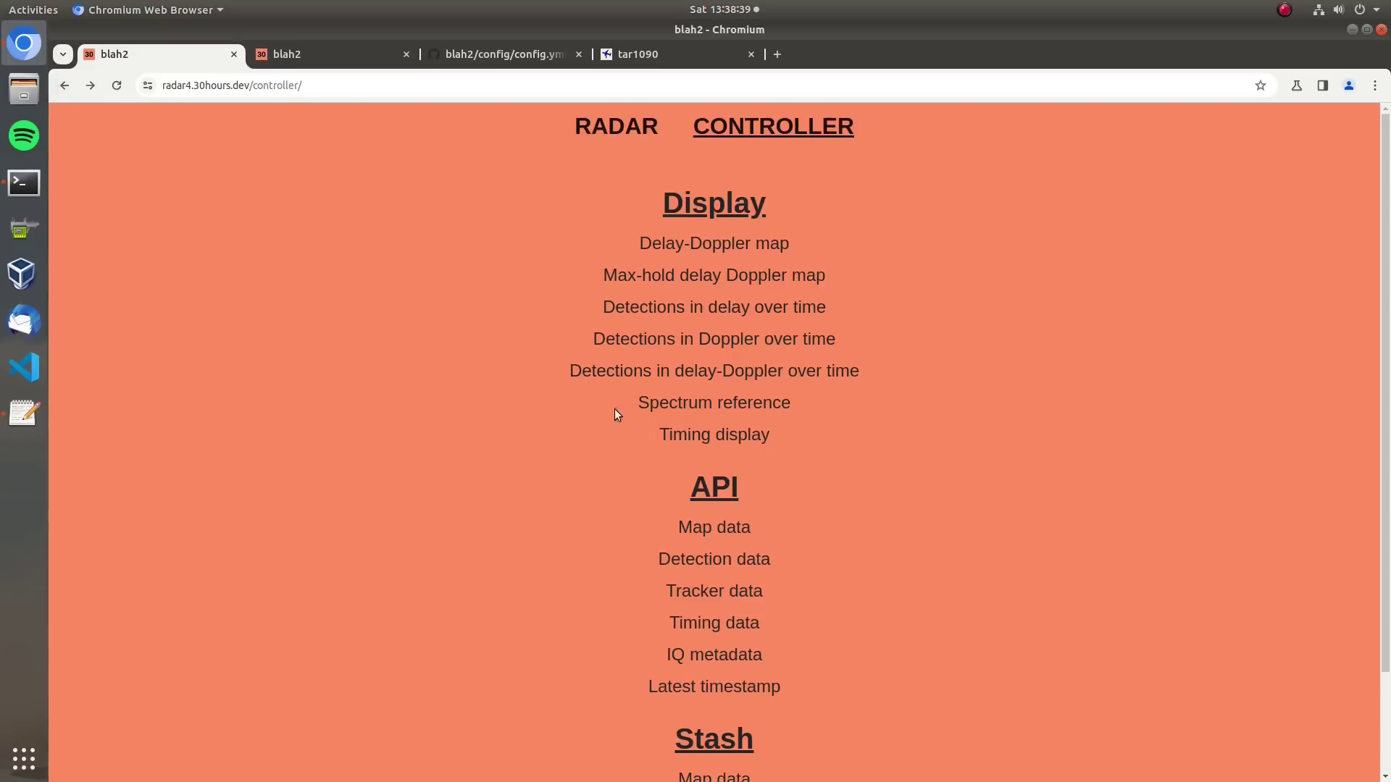
left_click(698, 439)
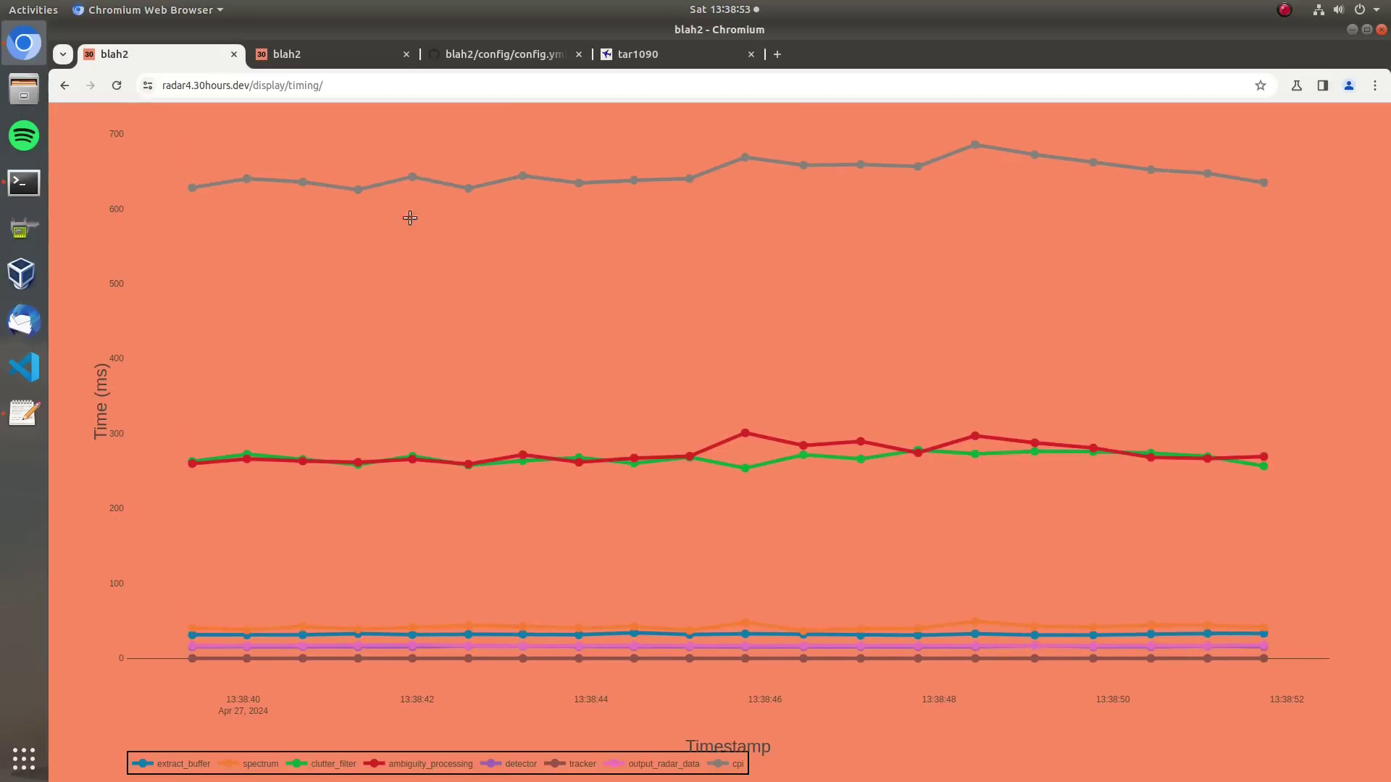
left_click(65, 85)
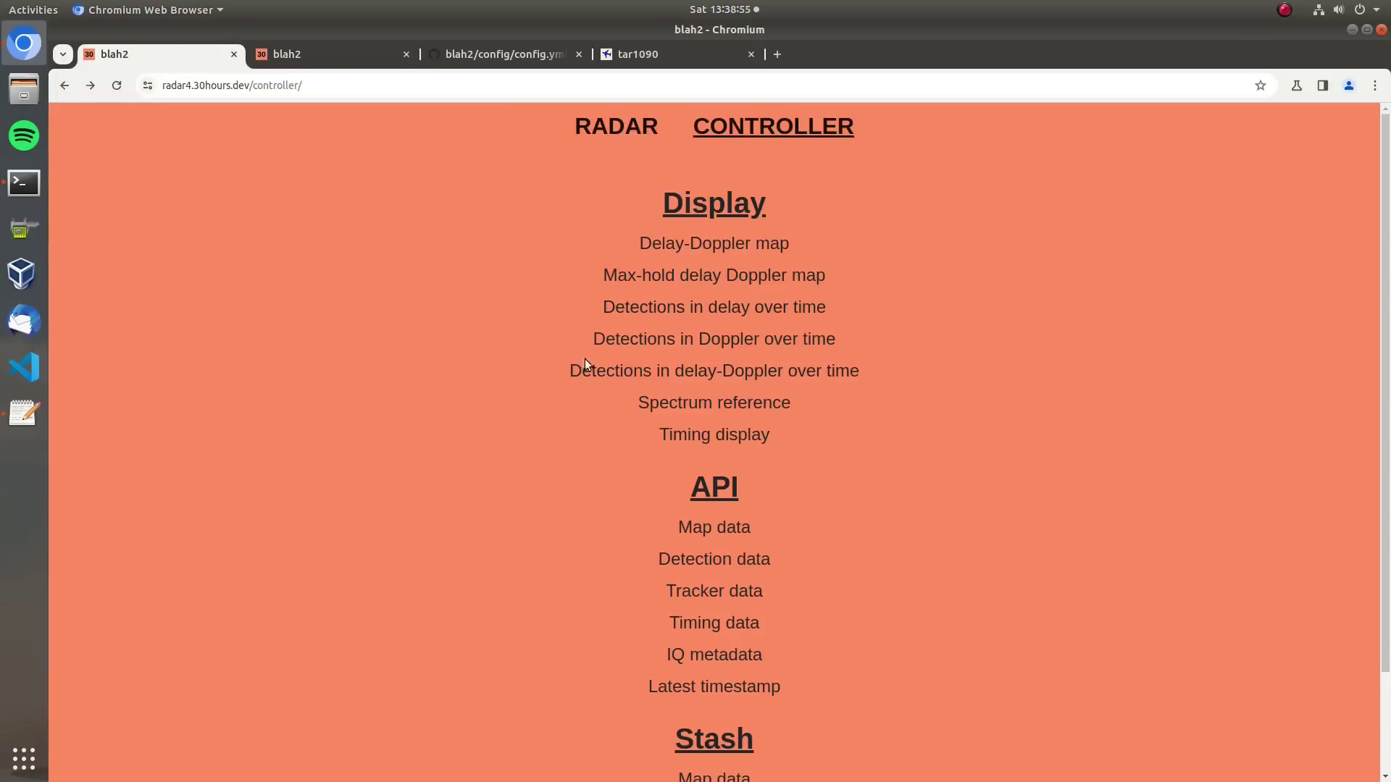
left_click(719, 537)
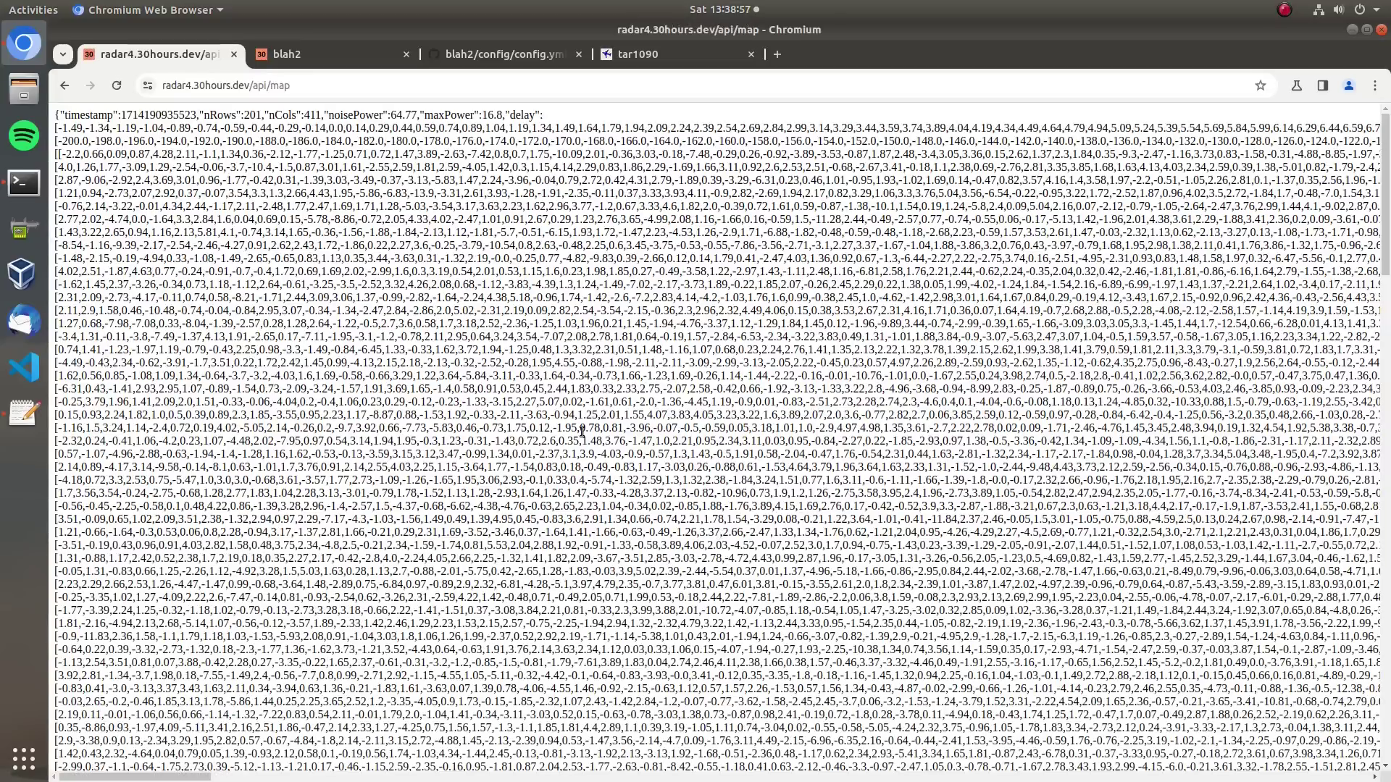
left_click(116, 86)
left_click(116, 86)
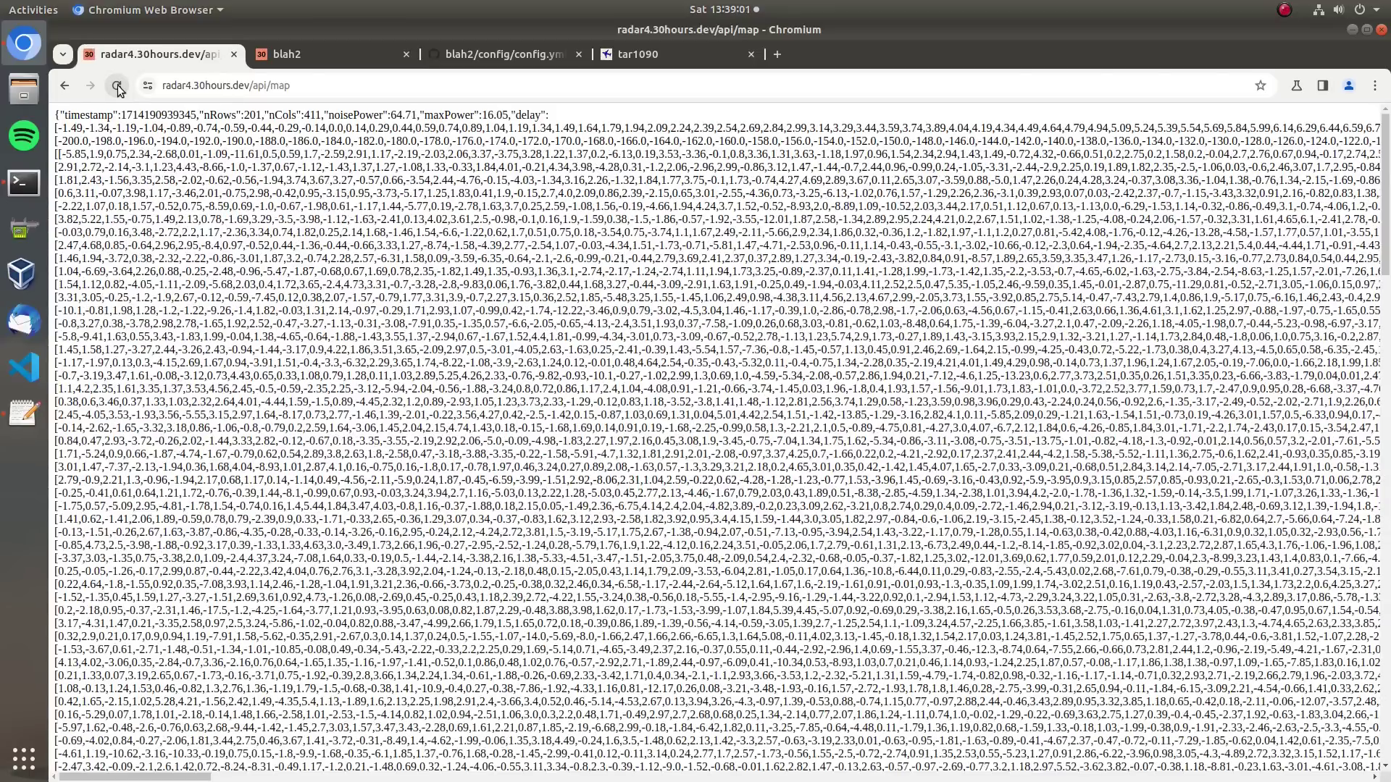
left_click(117, 85)
left_click(117, 85)
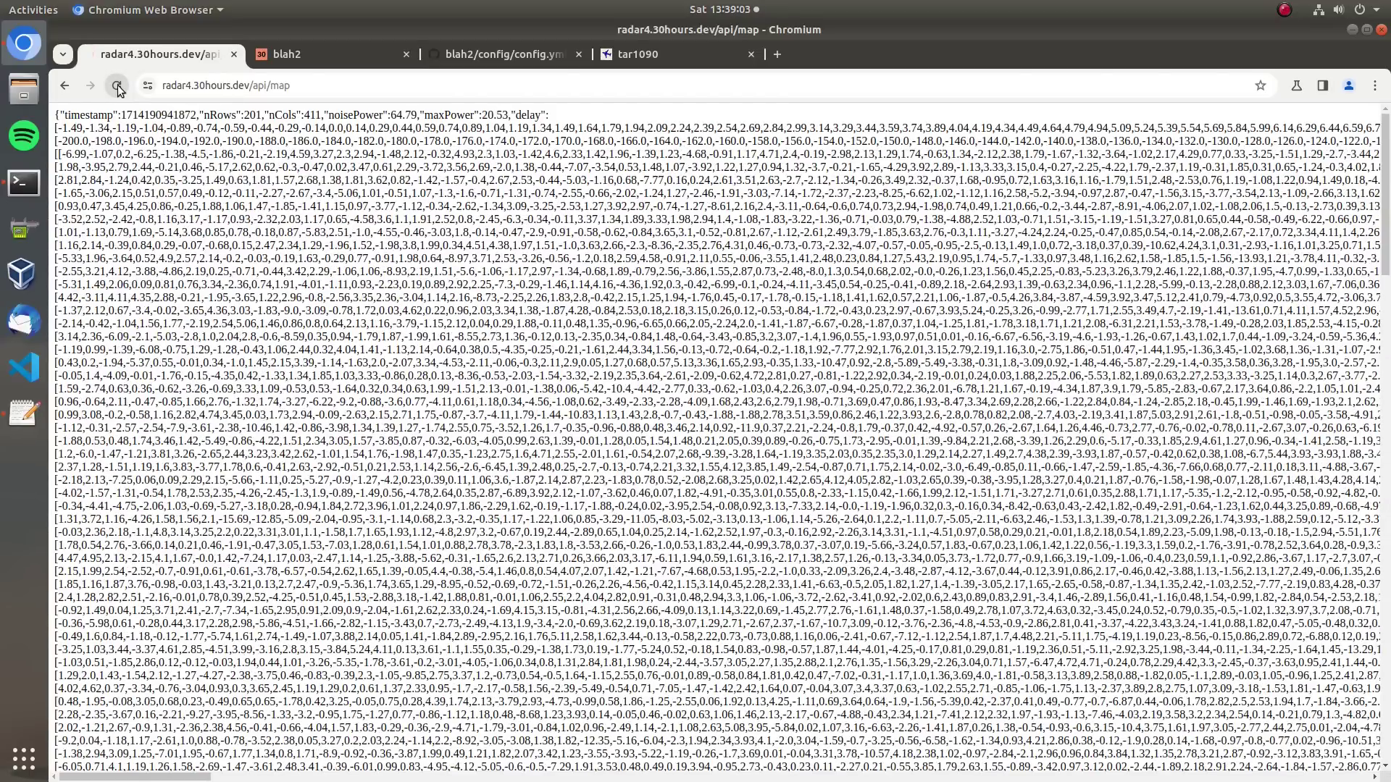
left_click(117, 86)
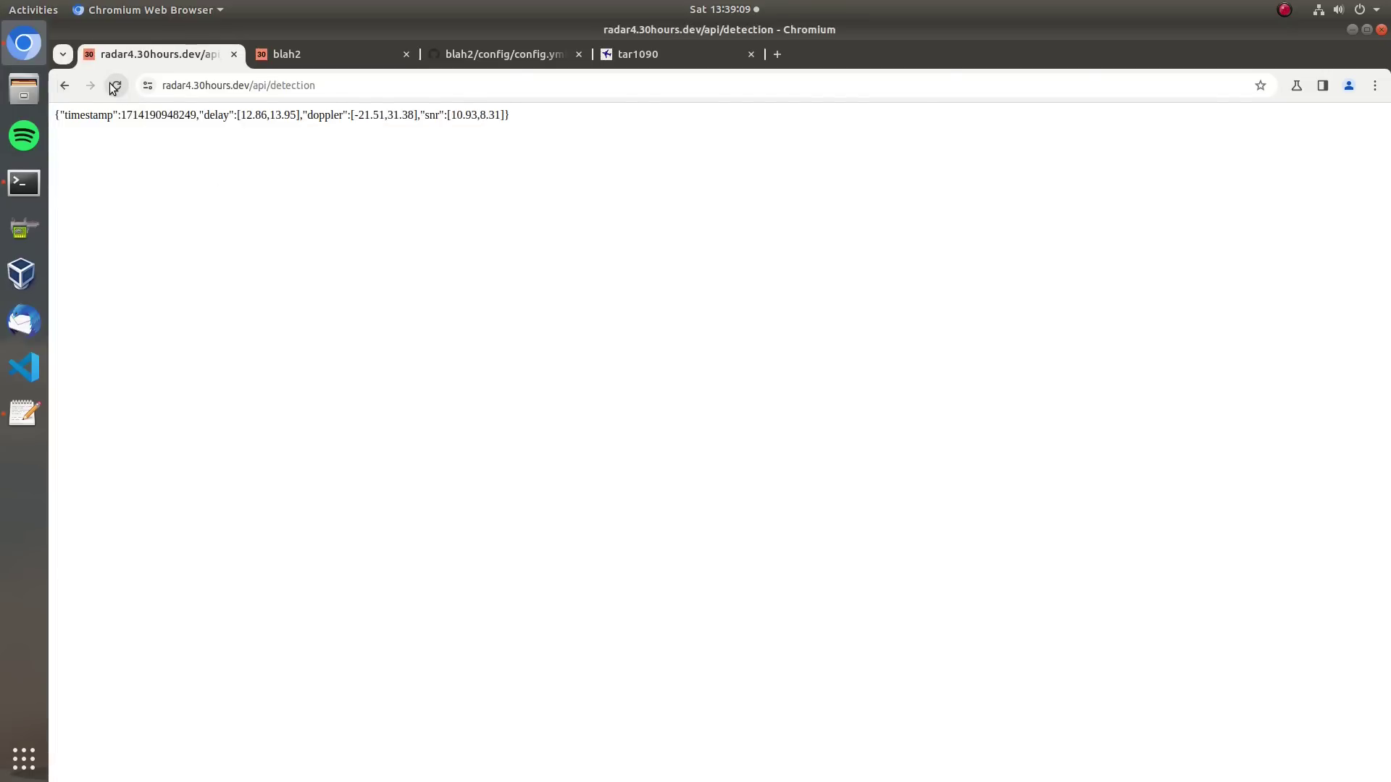
left_click(116, 86)
left_click(115, 86)
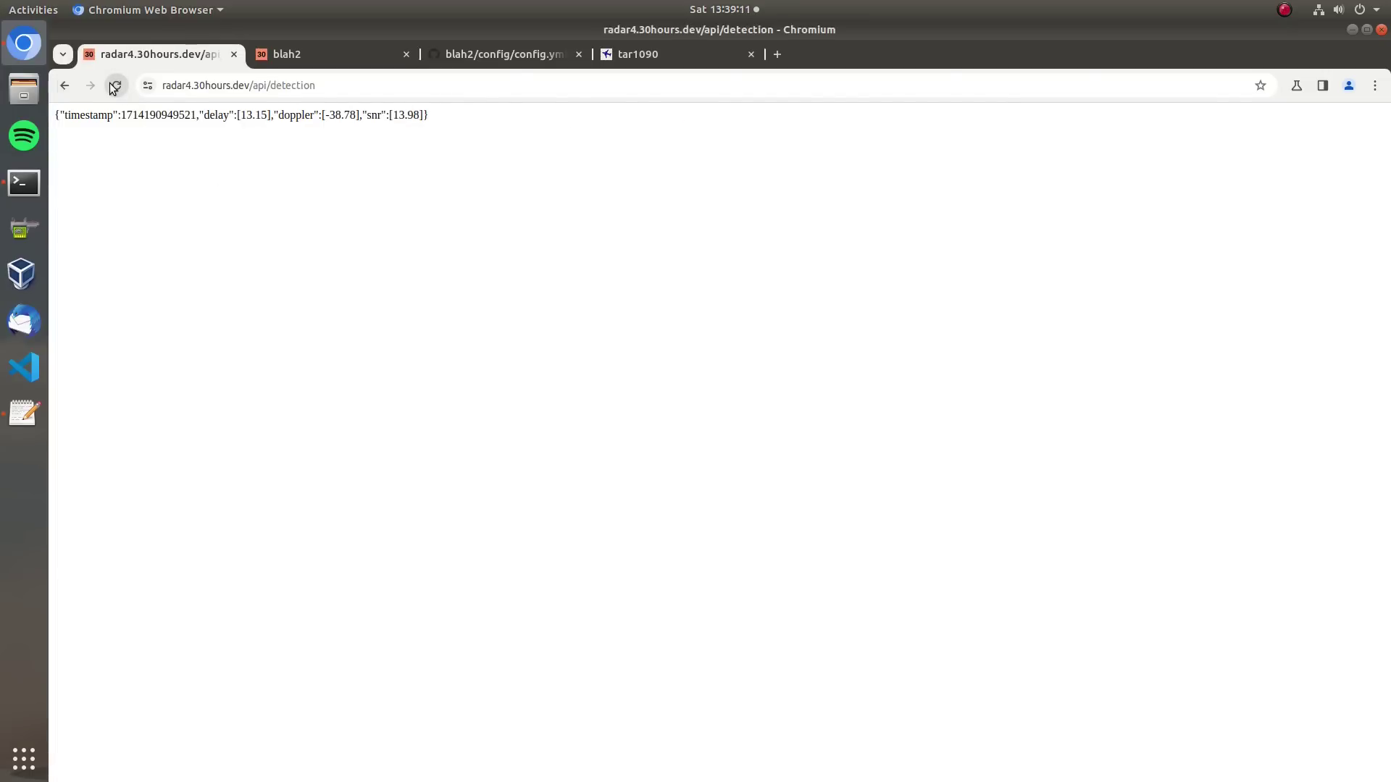
left_click(116, 86)
left_click(66, 86)
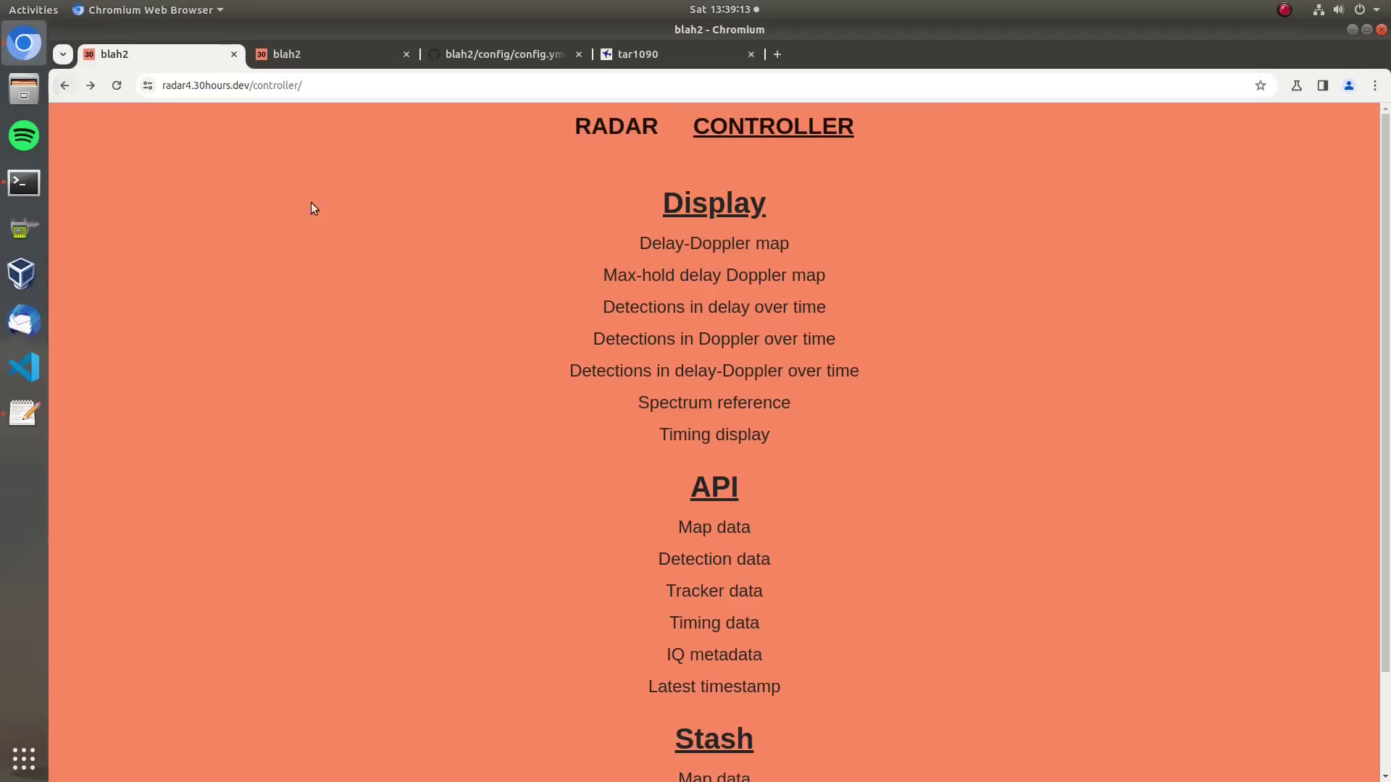
scroll(604, 456, "down", 2)
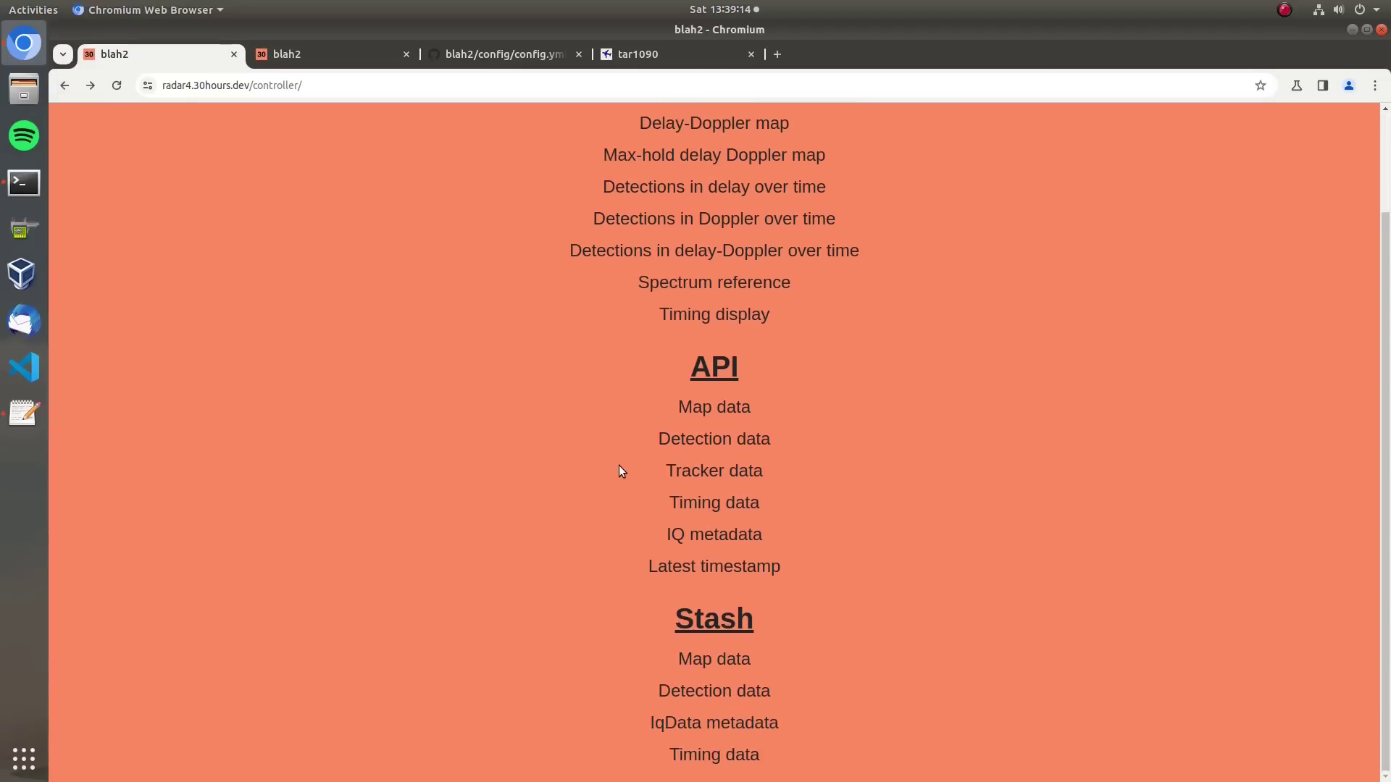
left_click(731, 510)
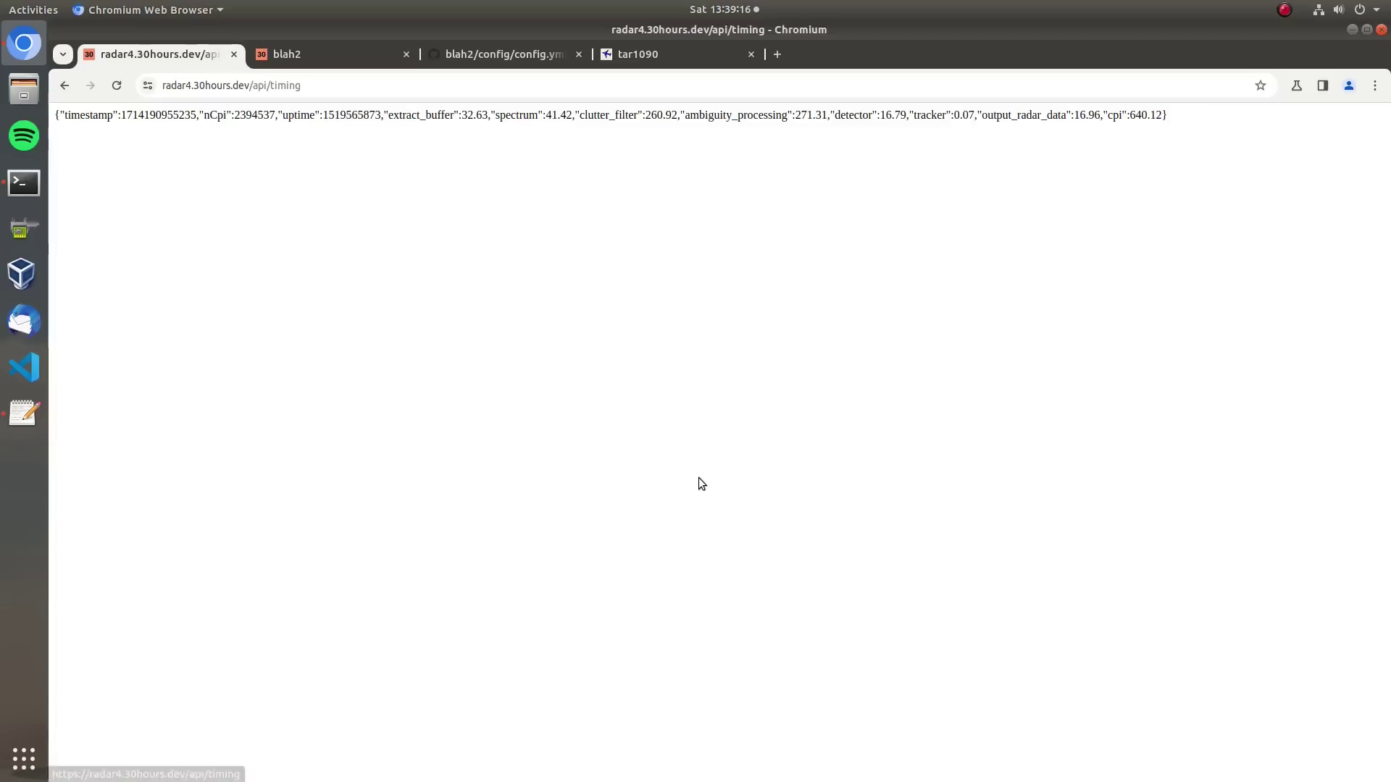
left_click(116, 86)
left_click(124, 91)
left_click(123, 91)
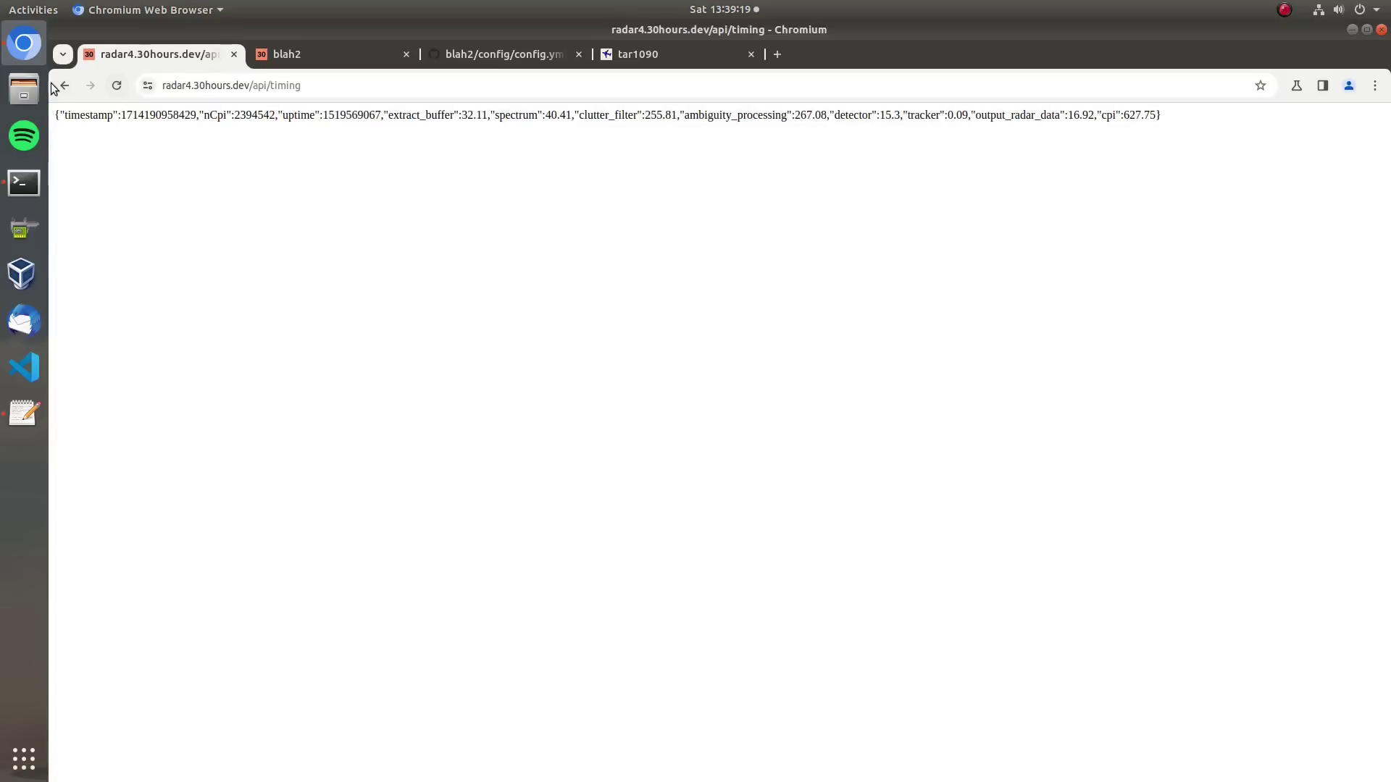
left_click(65, 89)
Zoom the live delay-Doppler map to about 11–21 km around the 14.4 km target
scroll(428, 471, "up", 2)
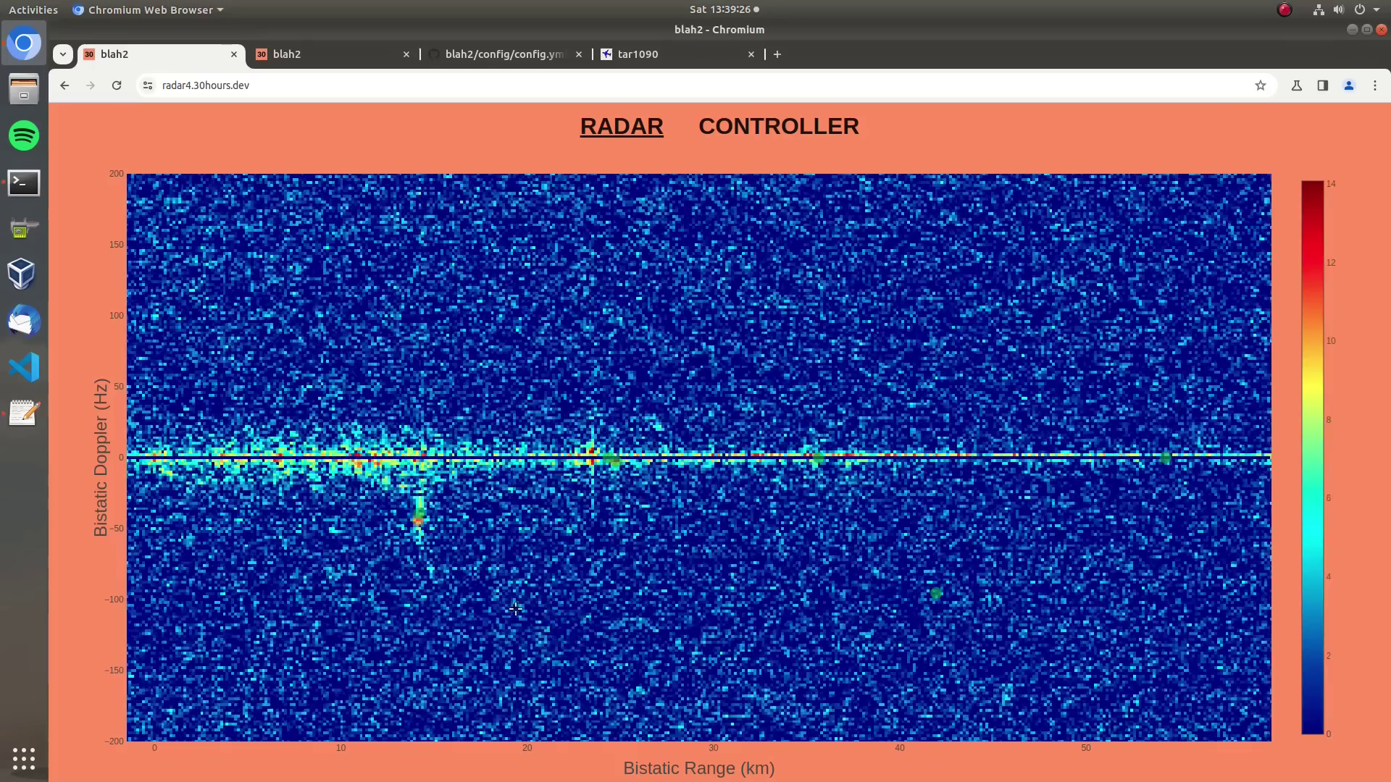
left_click_drag(543, 627, 347, 448)
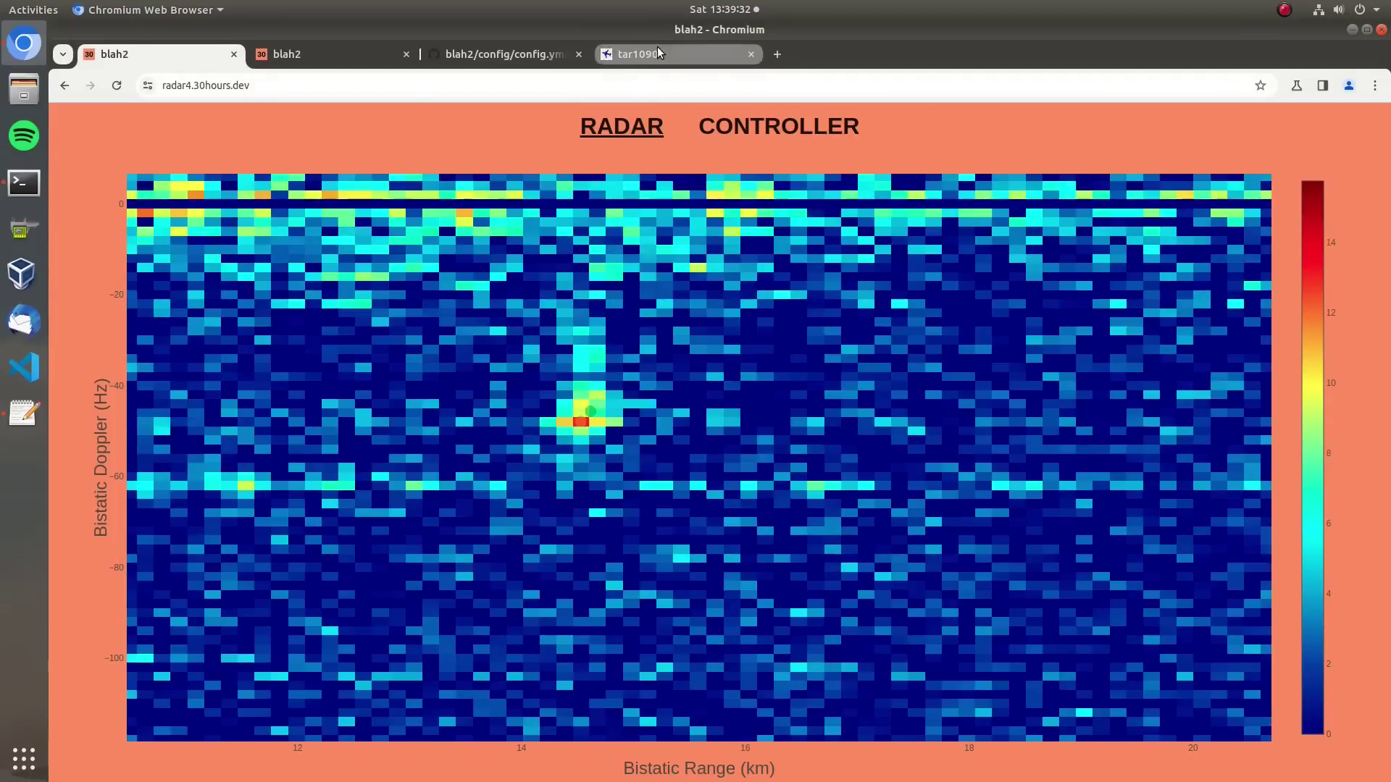
Show details of flight JST499, an A321neo descending near Adelaide, in tar1090
left_click(657, 48)
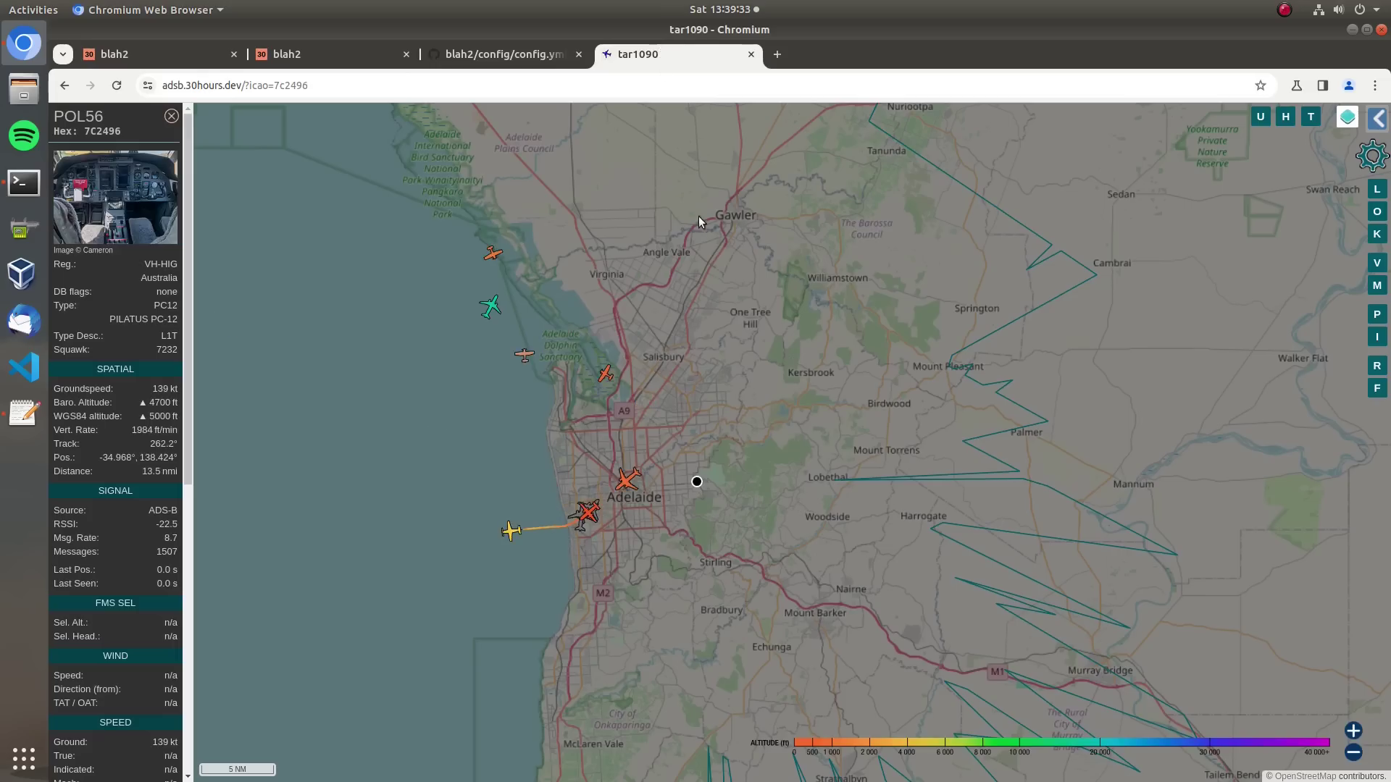
left_click(627, 480)
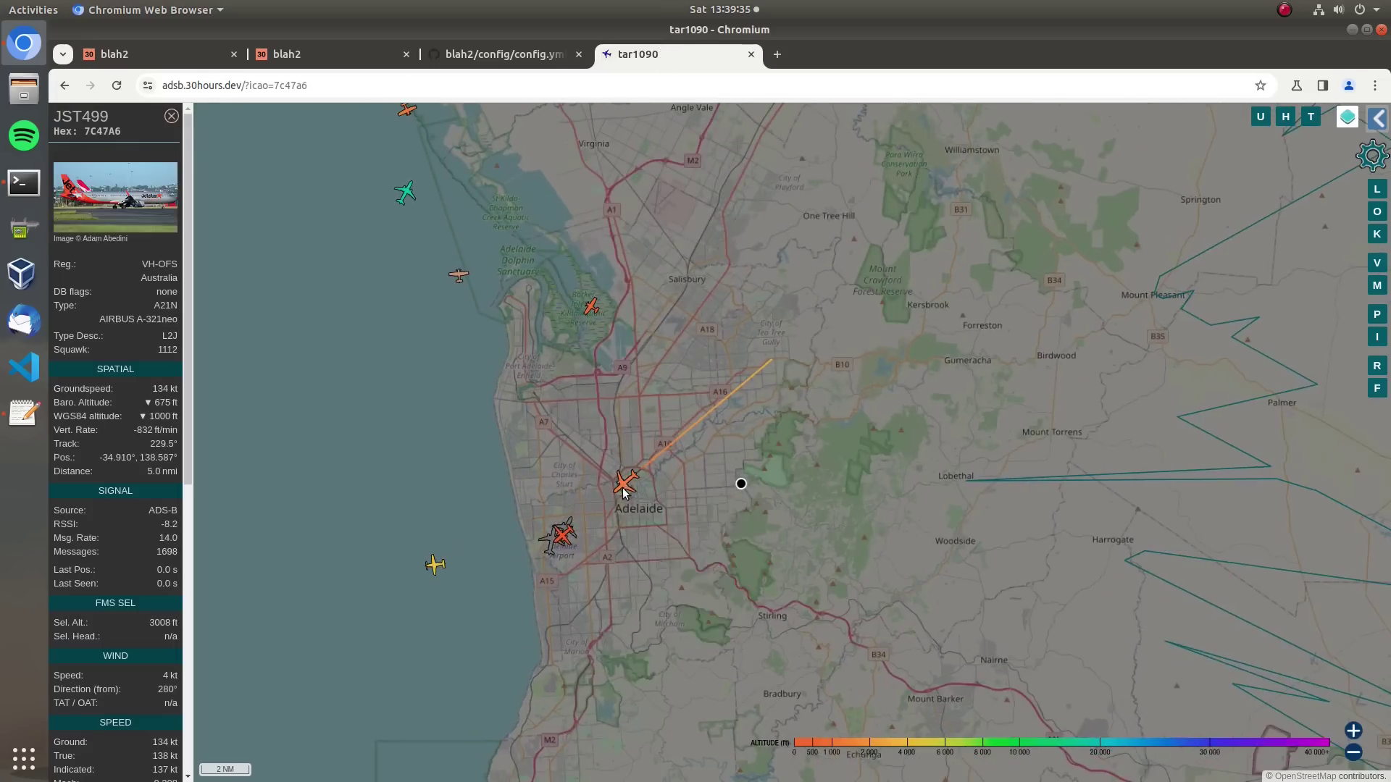